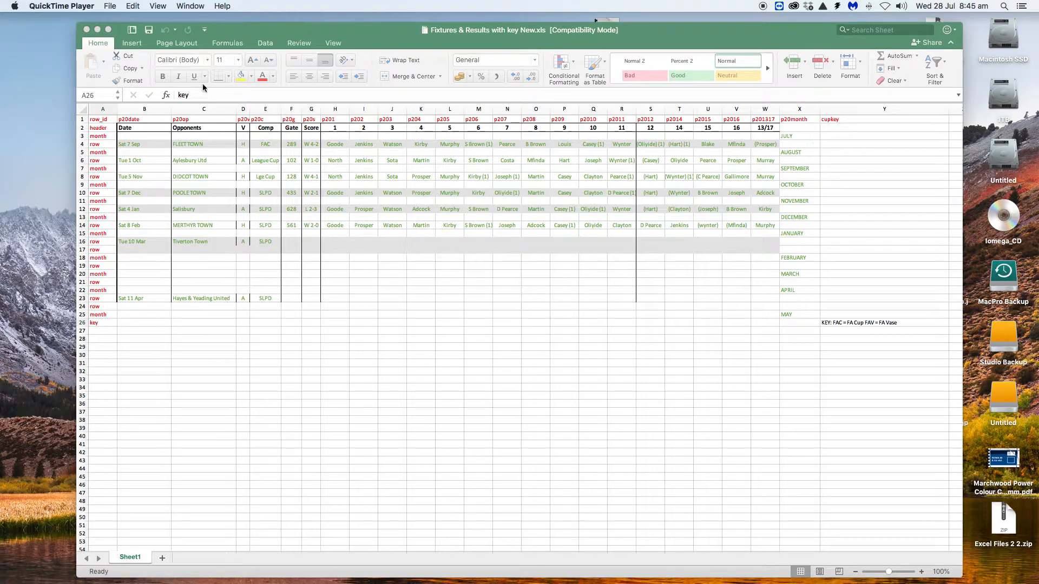
{"action": "left_click", "coordinate": [83, 137]}
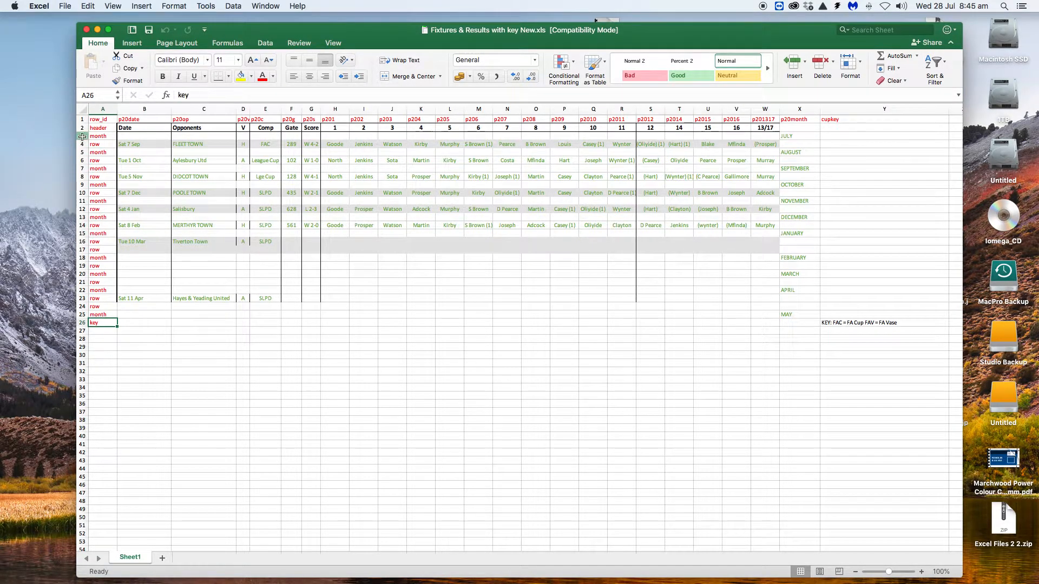
{"action": "left_click", "coordinate": [82, 136]}
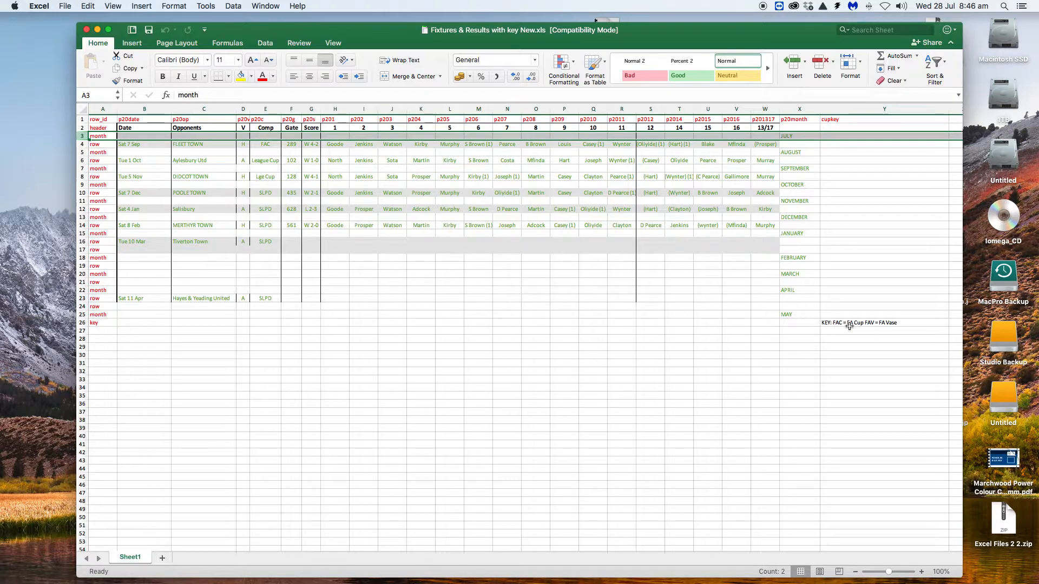
Step: Check the cup key and replace the Aylesbury Utd fixture's competition with the abbreviation FAV
{"action": "left_click", "coordinate": [827, 323]}
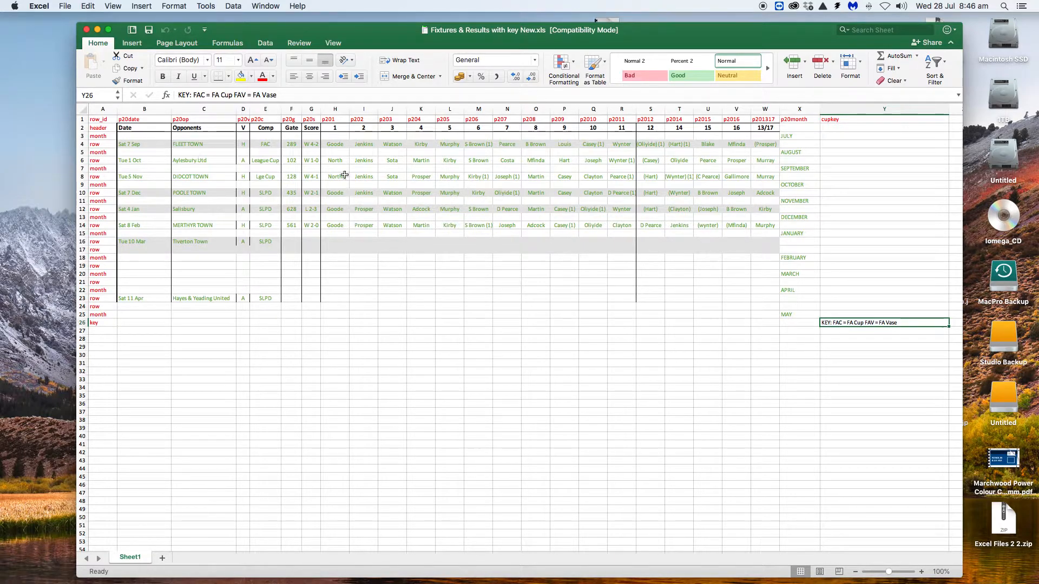
{"action": "left_click", "coordinate": [269, 144]}
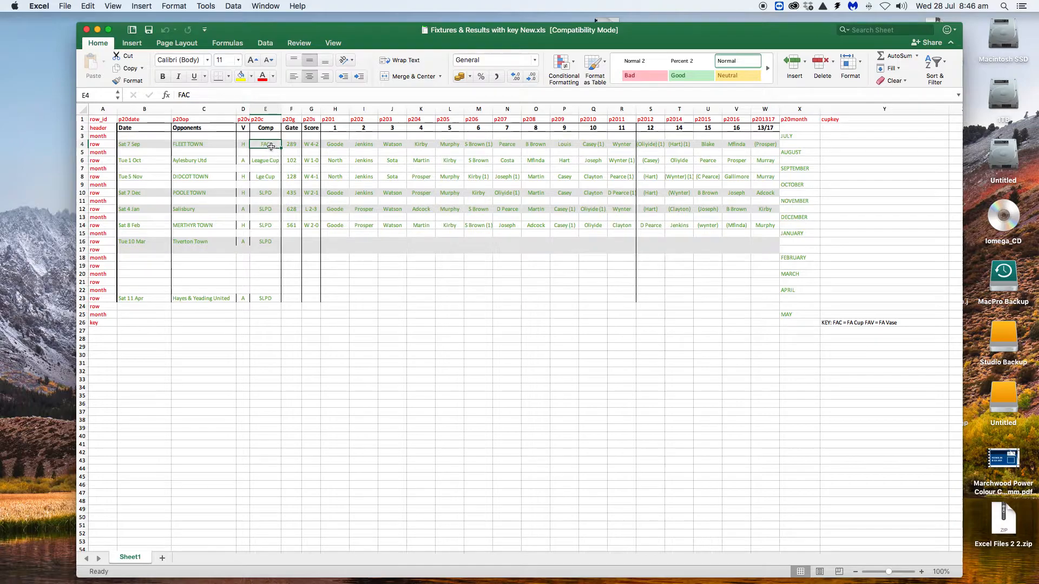
{"action": "left_click", "coordinate": [275, 163]}
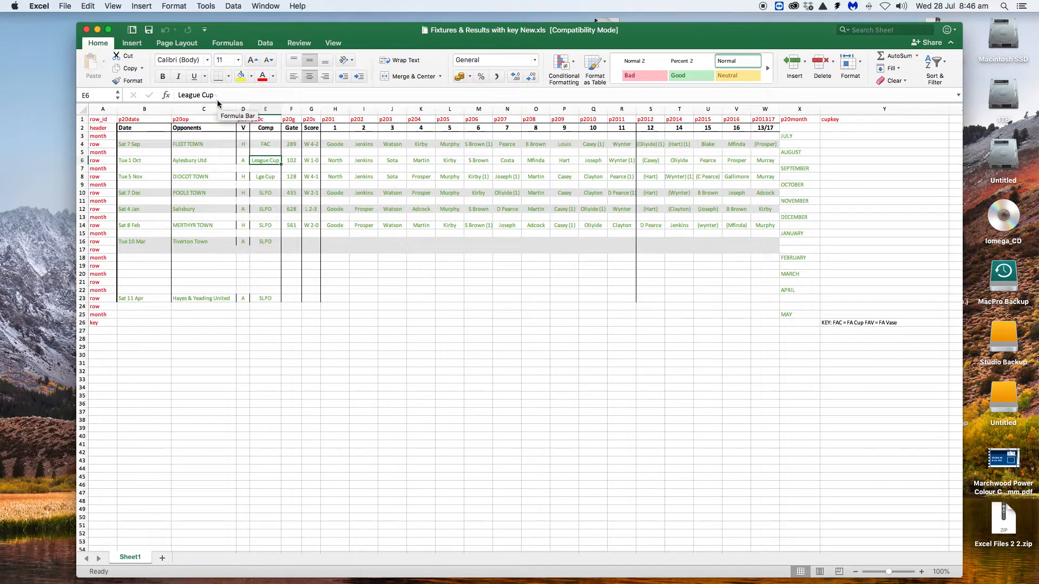
{"action": "left_click_drag", "start_coordinate": [227, 96], "coordinate": [176, 95]}
{"action": "type", "text": "FAC"}
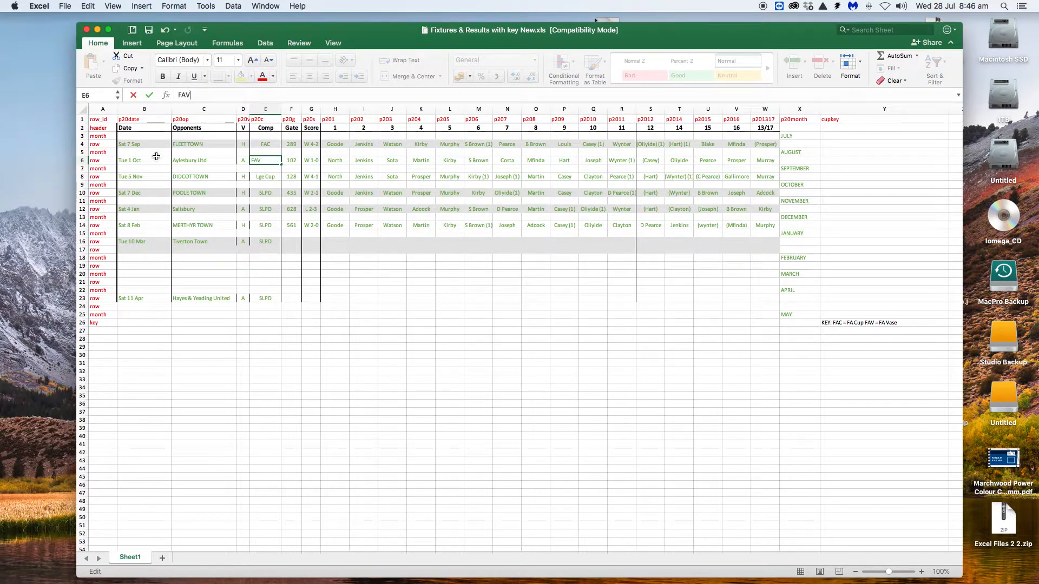
{"action": "key", "text": "Tab"}
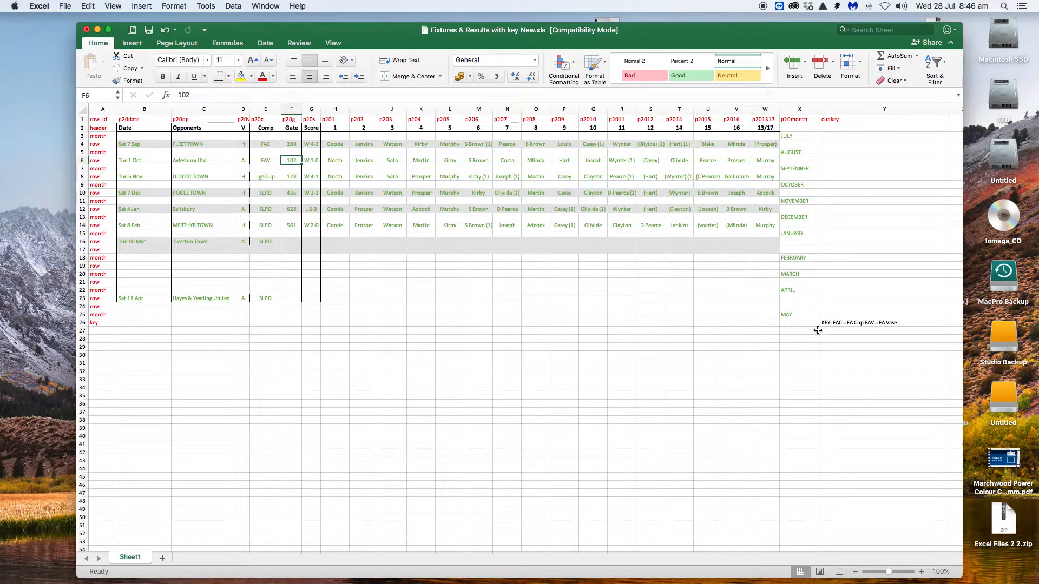
{"action": "left_click", "coordinate": [905, 323]}
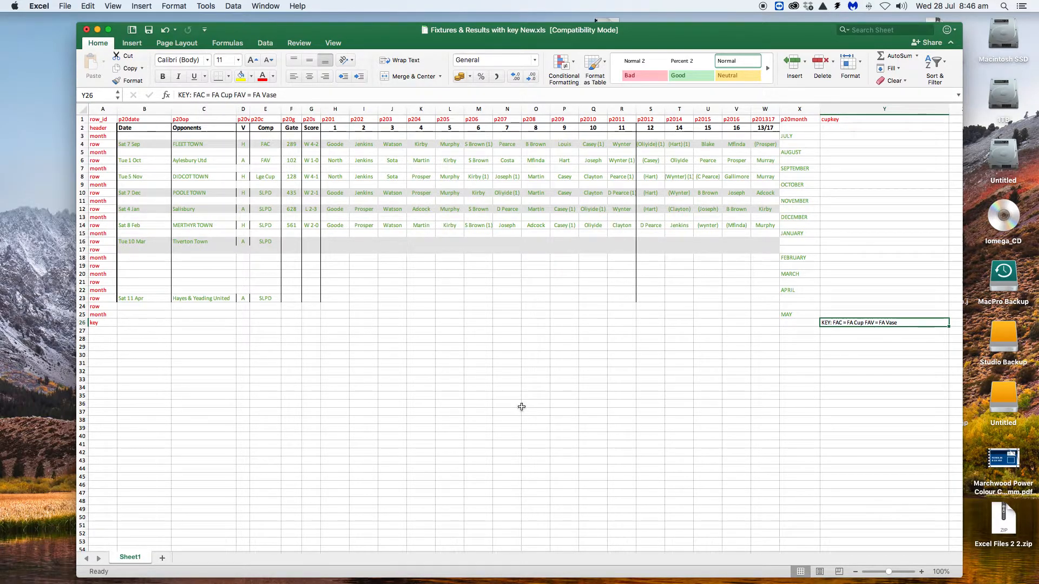
{"action": "key", "text": "ctrl+Up"}
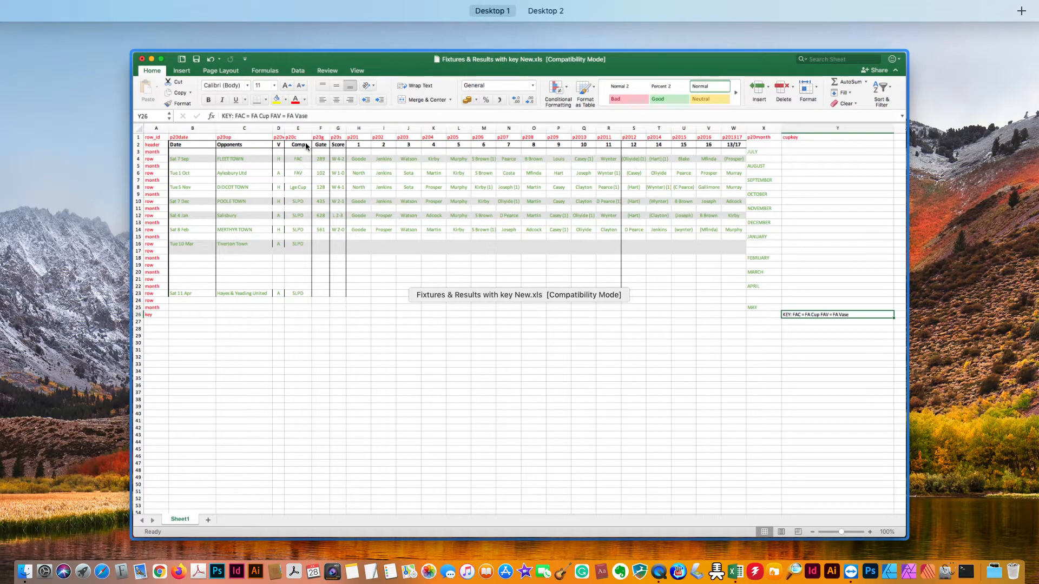
{"action": "left_click", "coordinate": [353, 59]}
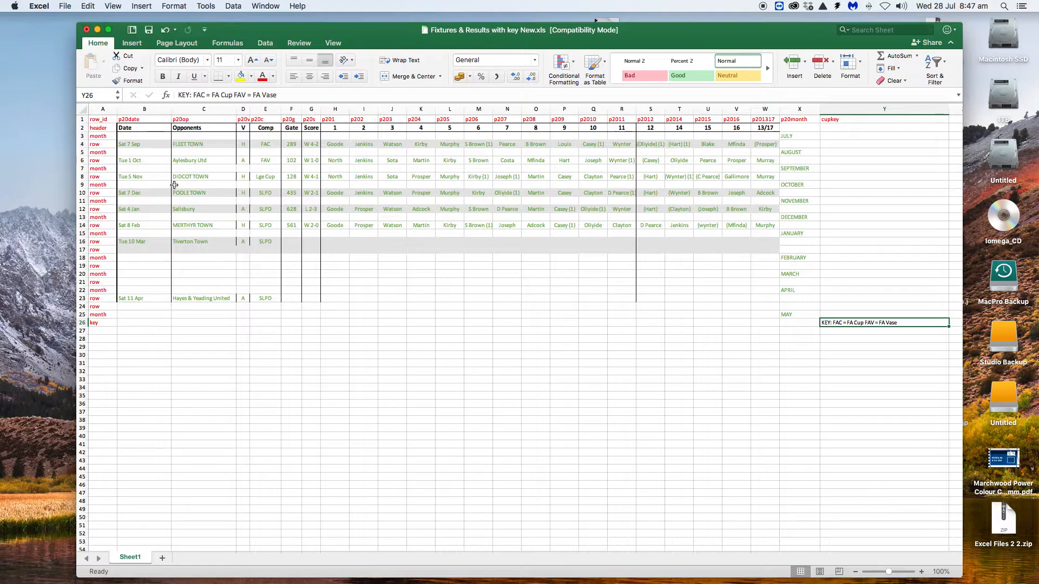
Step: Set the date of the FLEET TOWN fixture under the July month row to "Sat 31st July"
{"action": "left_click", "coordinate": [81, 137]}
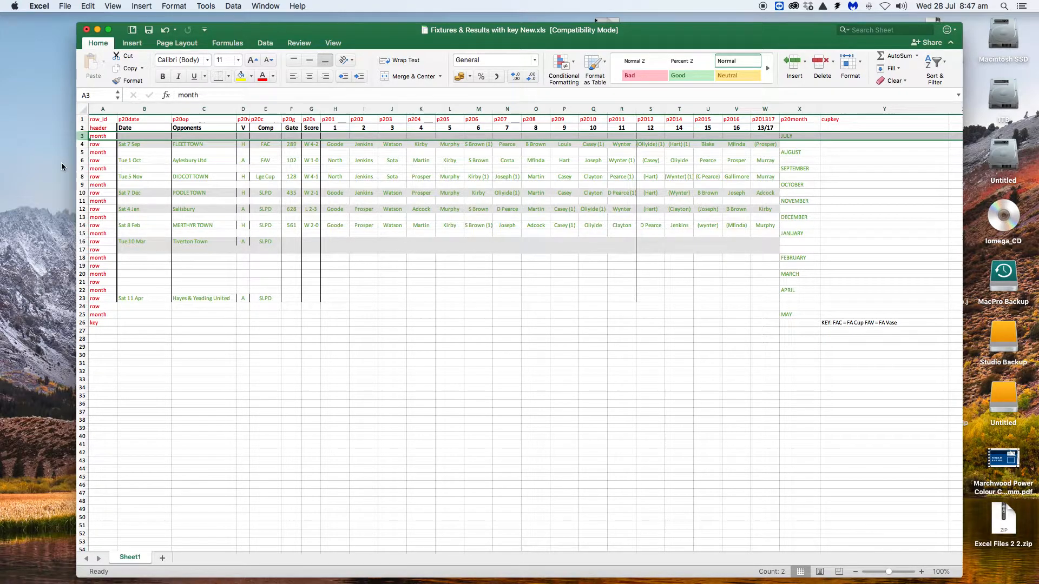
{"action": "left_click", "coordinate": [83, 145]}
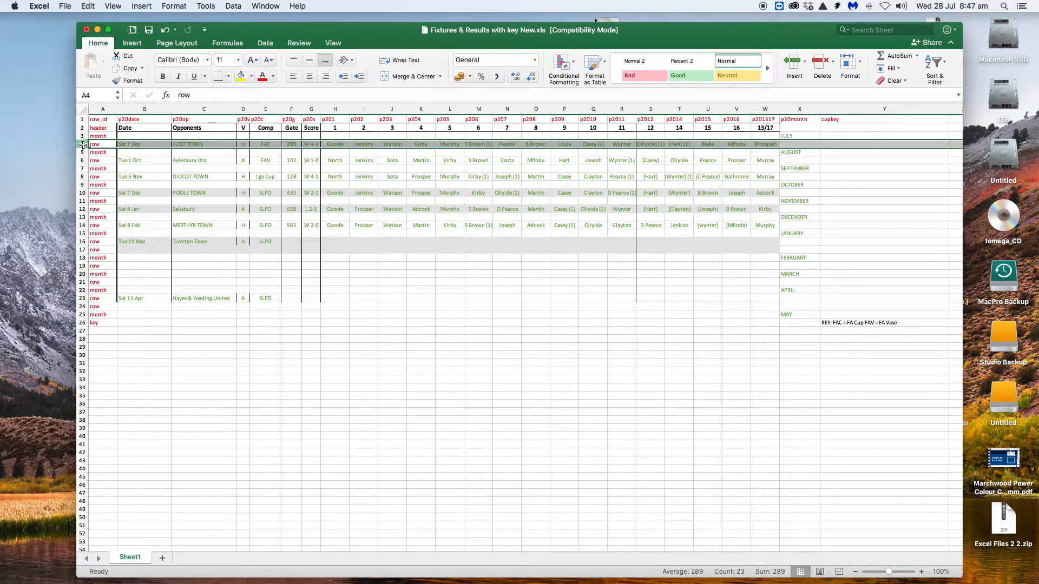
{"action": "left_click", "coordinate": [153, 144]}
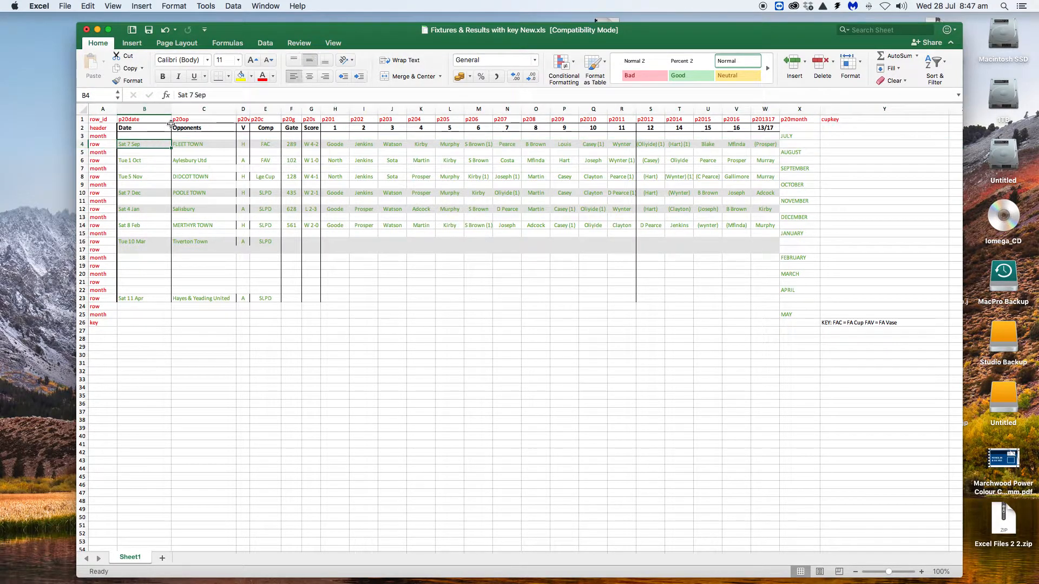
{"action": "left_click_drag", "start_coordinate": [213, 96], "coordinate": [178, 95]}
{"action": "type", "text": "Sa"}
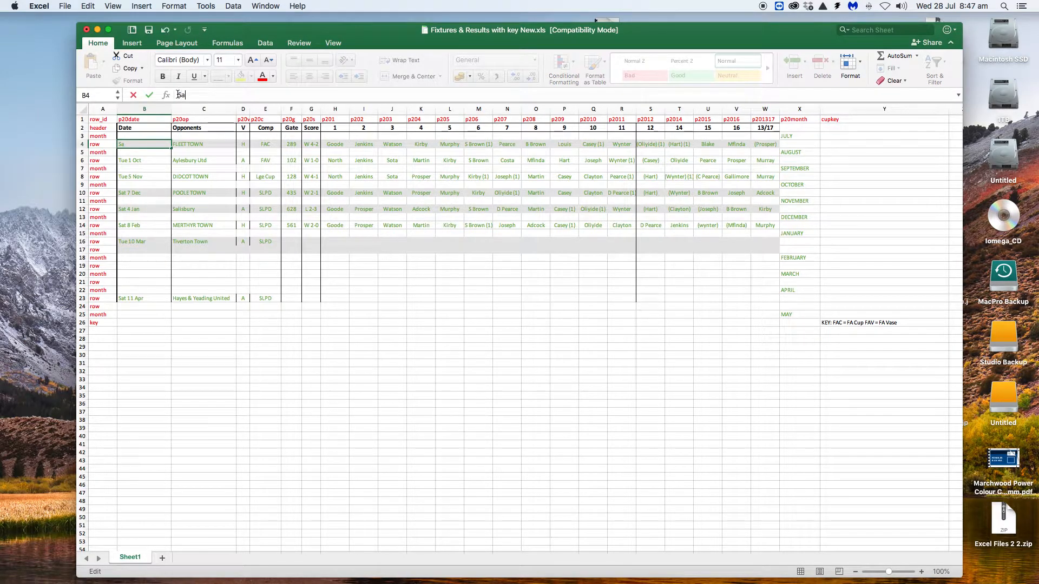
{"action": "type", "text": "t 31st July"}
{"action": "key", "text": "Tab"}
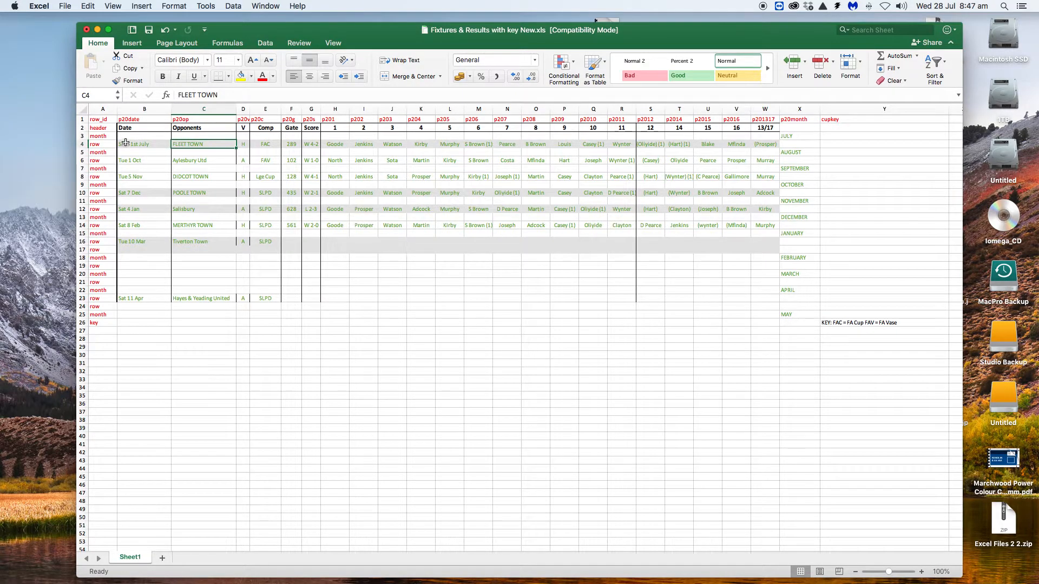
Step: Set the date of the Aylesbury Utd fixture under the August month row to "Tuesday 10th August"
{"action": "left_click", "coordinate": [84, 153]}
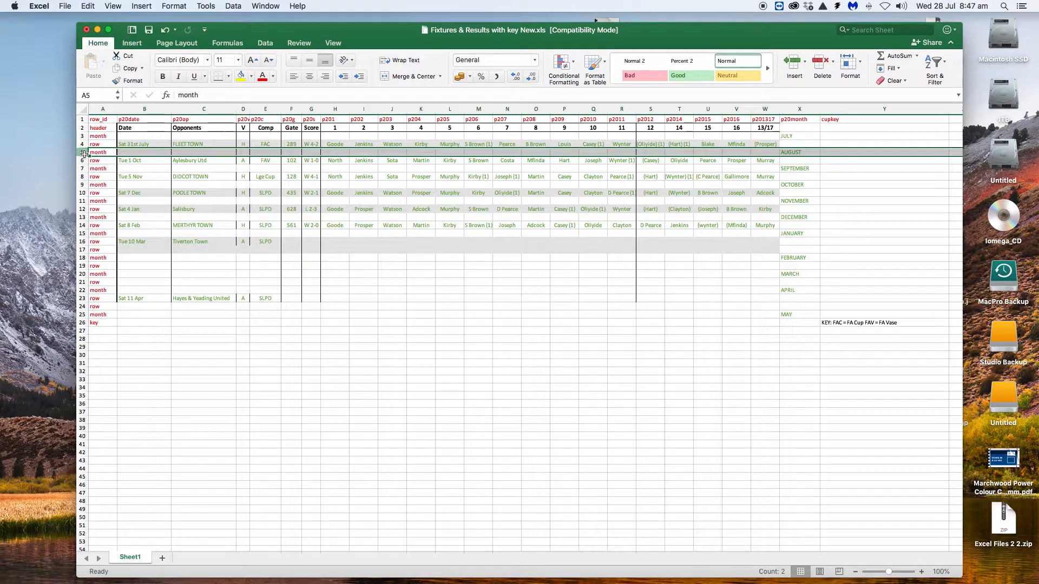
{"action": "left_click", "coordinate": [136, 159]}
{"action": "double_click", "coordinate": [136, 159]}
{"action": "left_click_drag", "start_coordinate": [216, 92], "coordinate": [174, 93]}
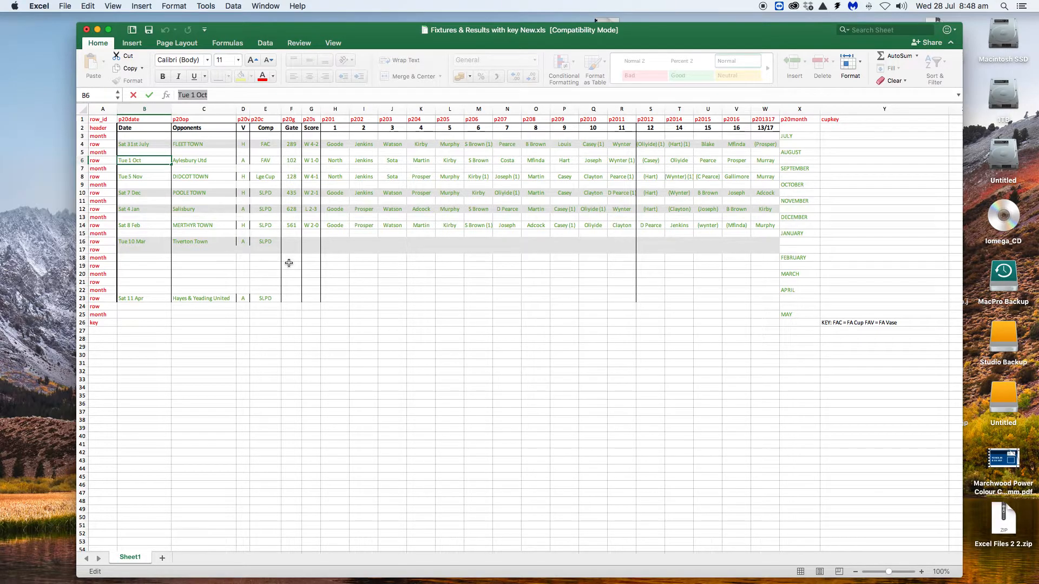
{"action": "type", "text": "Tu"}
{"action": "type", "text": "esday 10th Augus"}
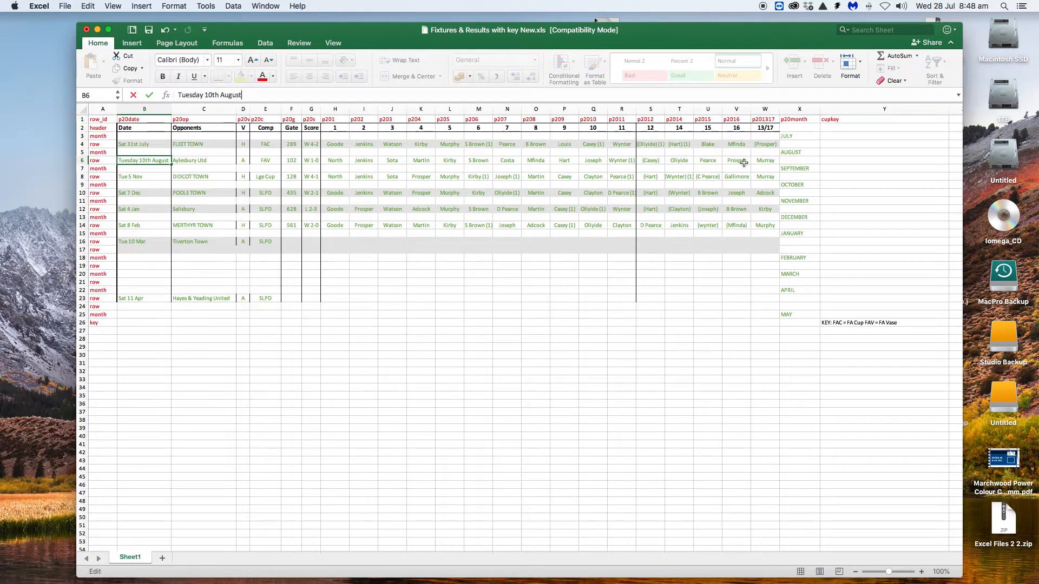
{"action": "left_click", "coordinate": [203, 160]}
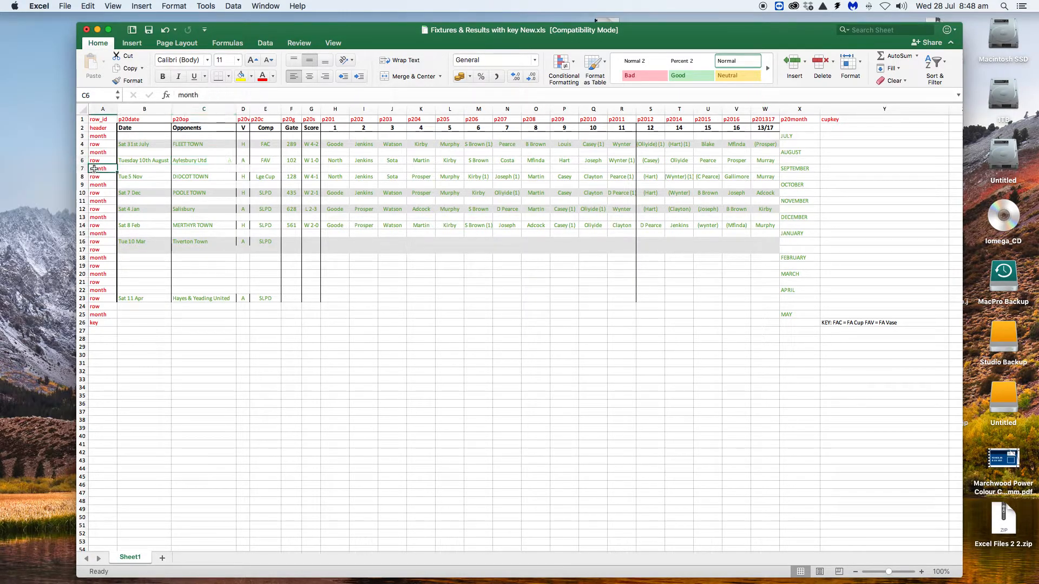
{"action": "left_click", "coordinate": [95, 169]}
{"action": "left_click", "coordinate": [83, 169]}
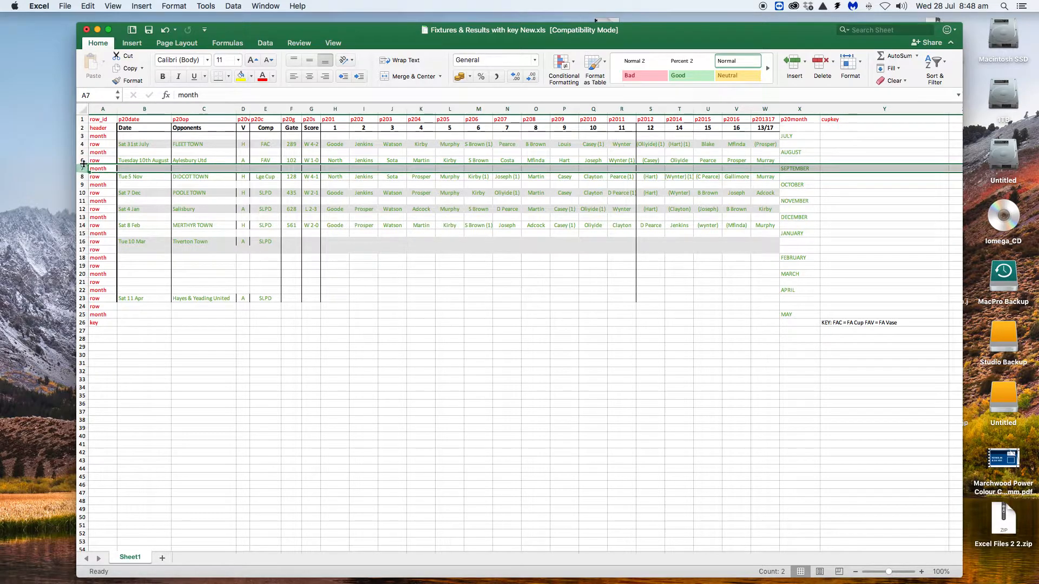
{"action": "left_click", "coordinate": [82, 160]}
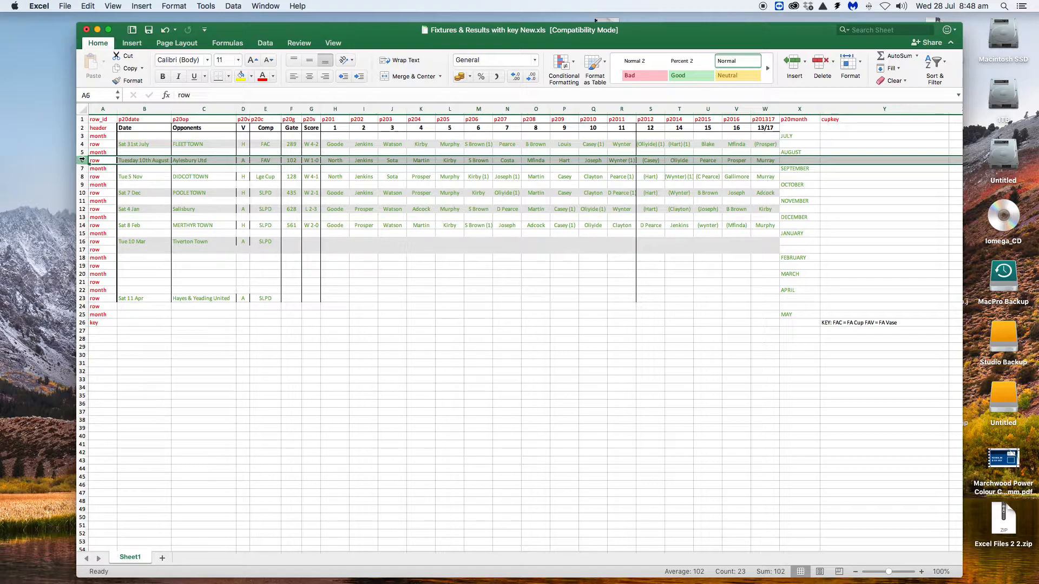
{"action": "right_click", "coordinate": [82, 160]}
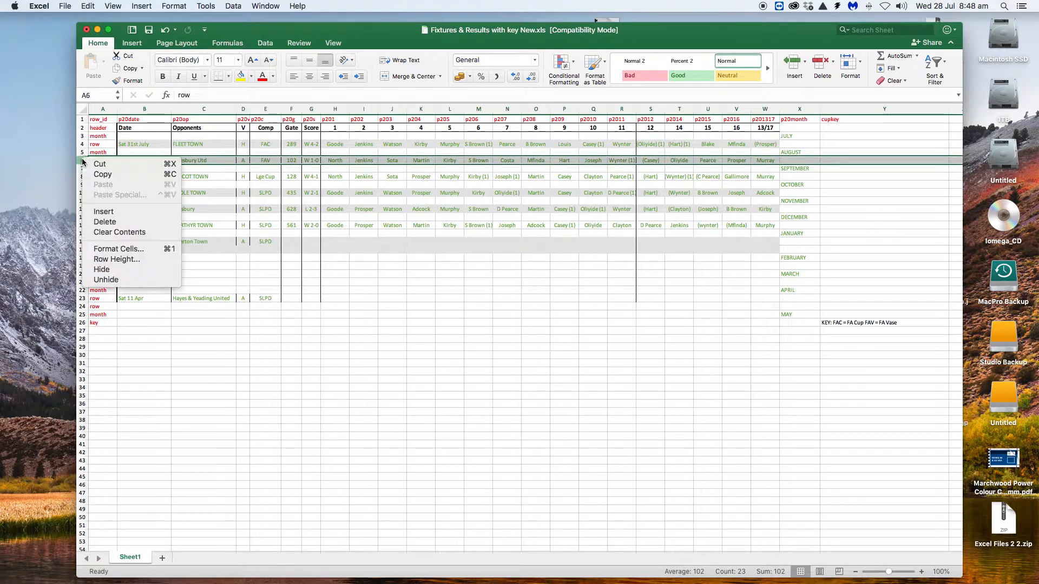
{"action": "left_click", "coordinate": [104, 213]}
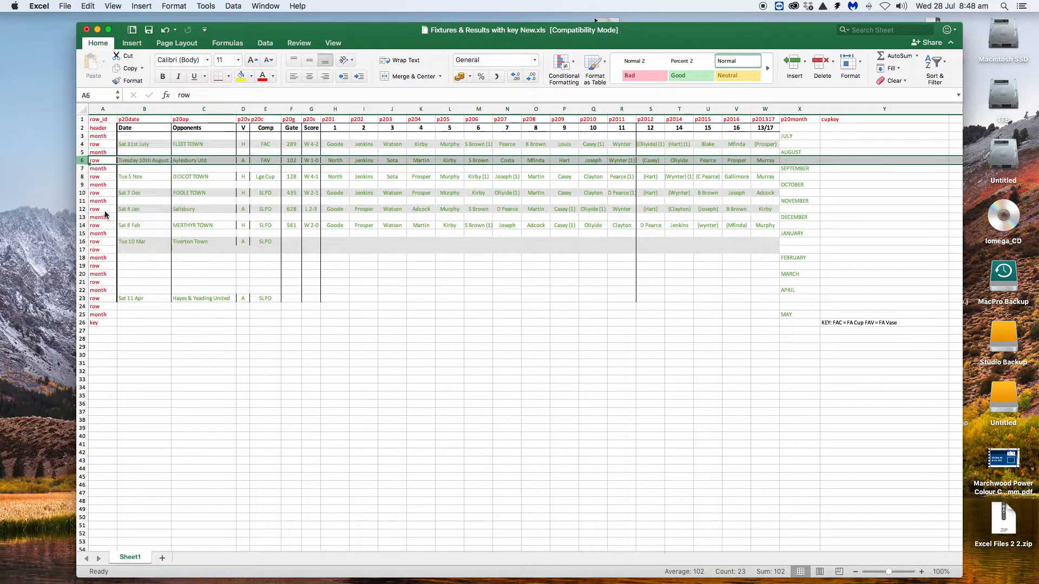
{"action": "left_click", "coordinate": [98, 159]}
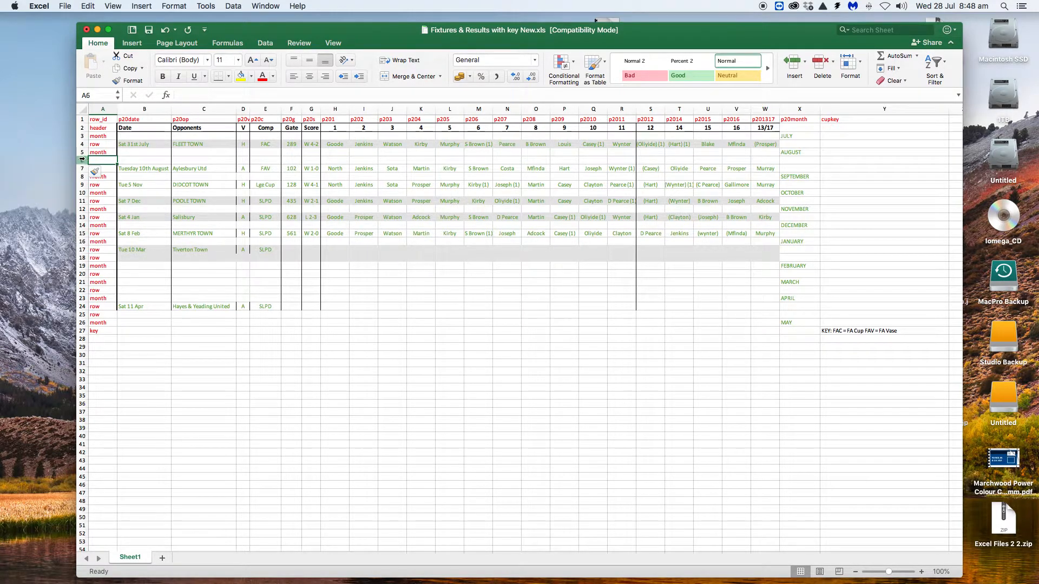
{"action": "key", "text": "super+z"}
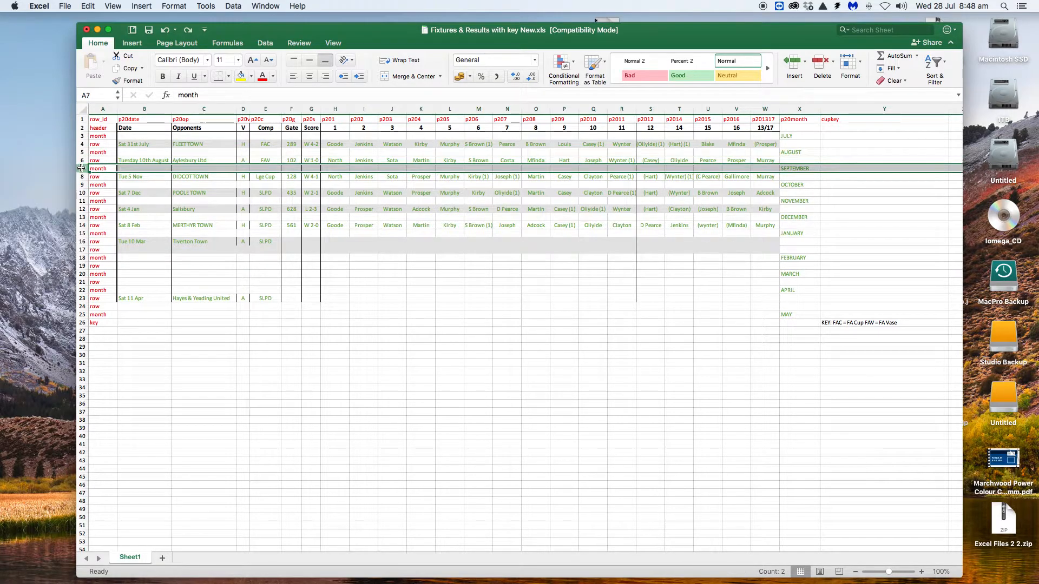
Step: Insert a new row above the September month row and enter "row" as its row_id
{"action": "left_click", "coordinate": [81, 169]}
{"action": "right_click", "coordinate": [81, 168]}
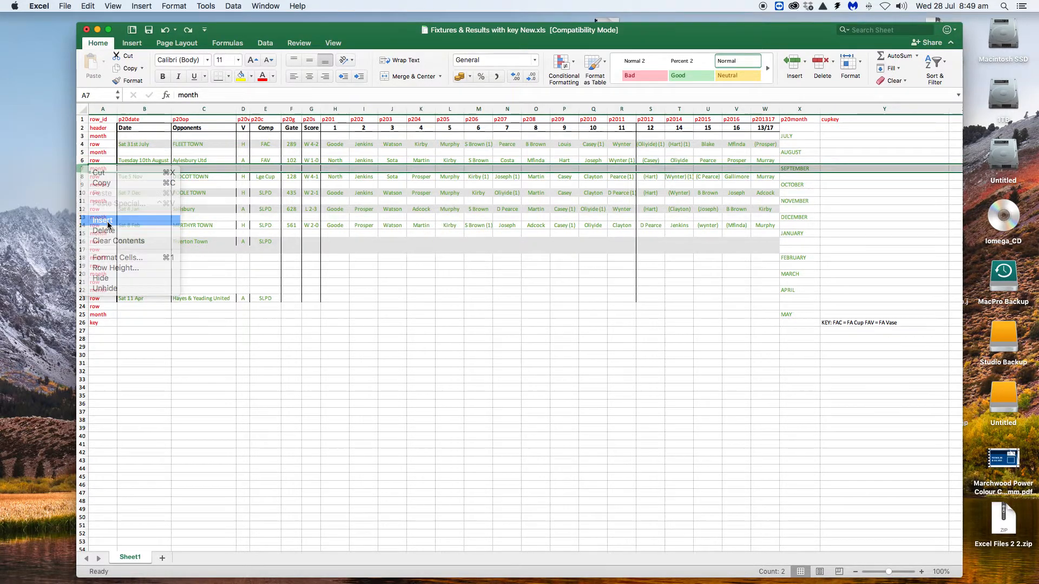
{"action": "left_click", "coordinate": [104, 221]}
{"action": "left_click", "coordinate": [99, 167]}
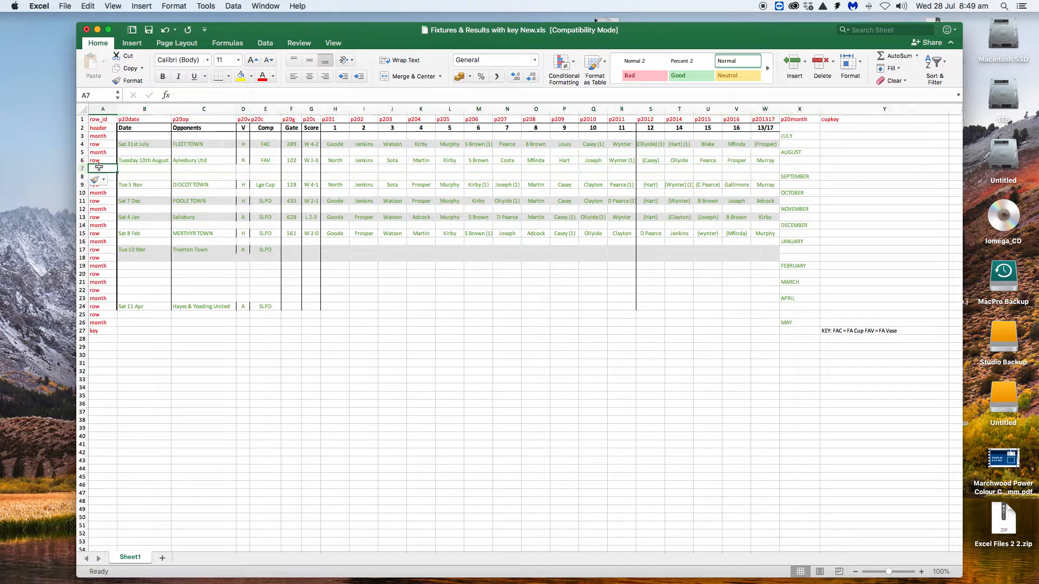
{"action": "double_click", "coordinate": [98, 169]}
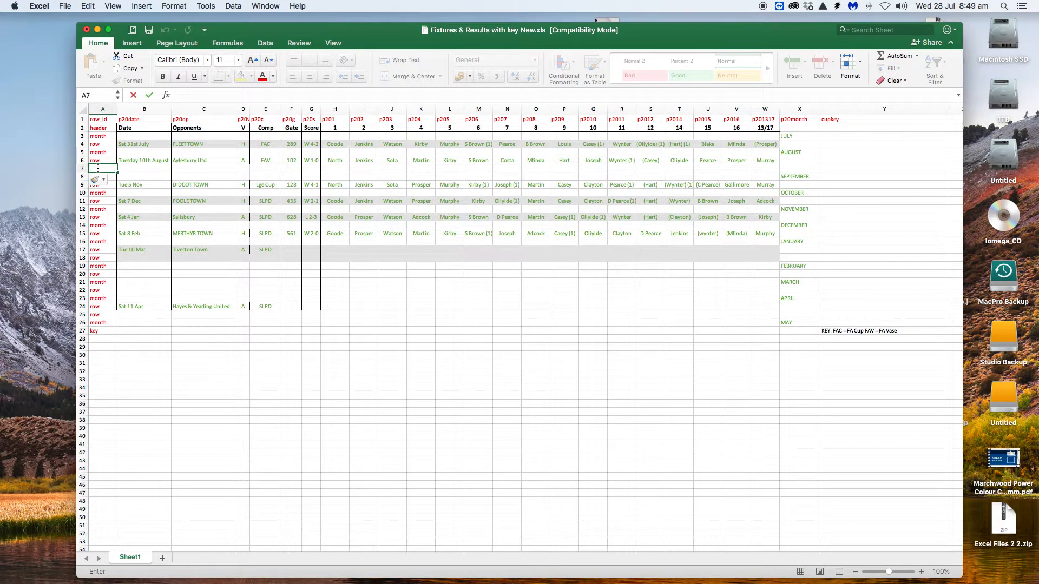
{"action": "type", "text": "row"}
Step: Enter the date "Sat 15th August" and the opponent "Burslem" in the new August fixture row
{"action": "left_click", "coordinate": [128, 171]}
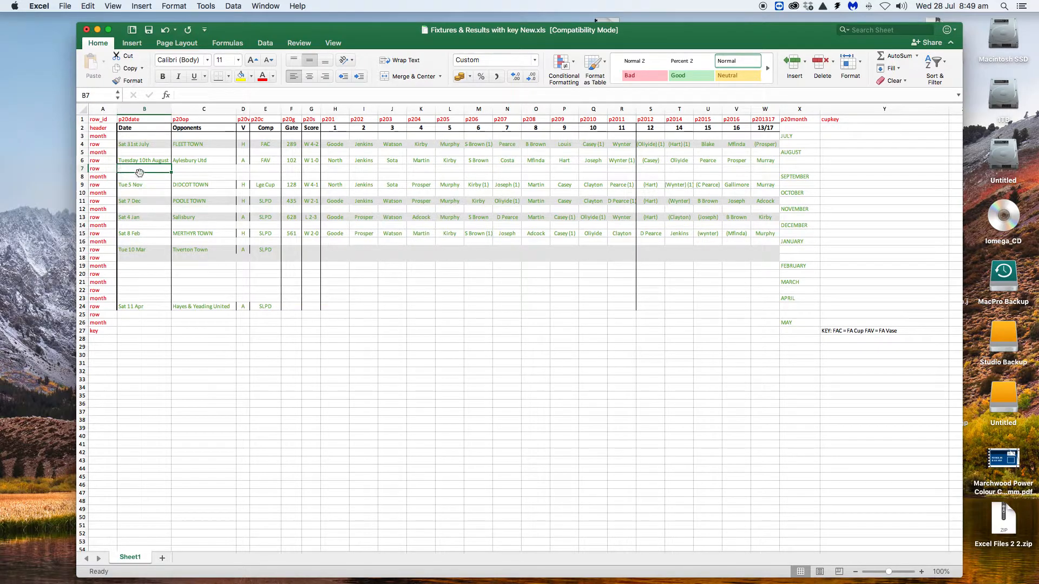
{"action": "type", "text": "Sat"}
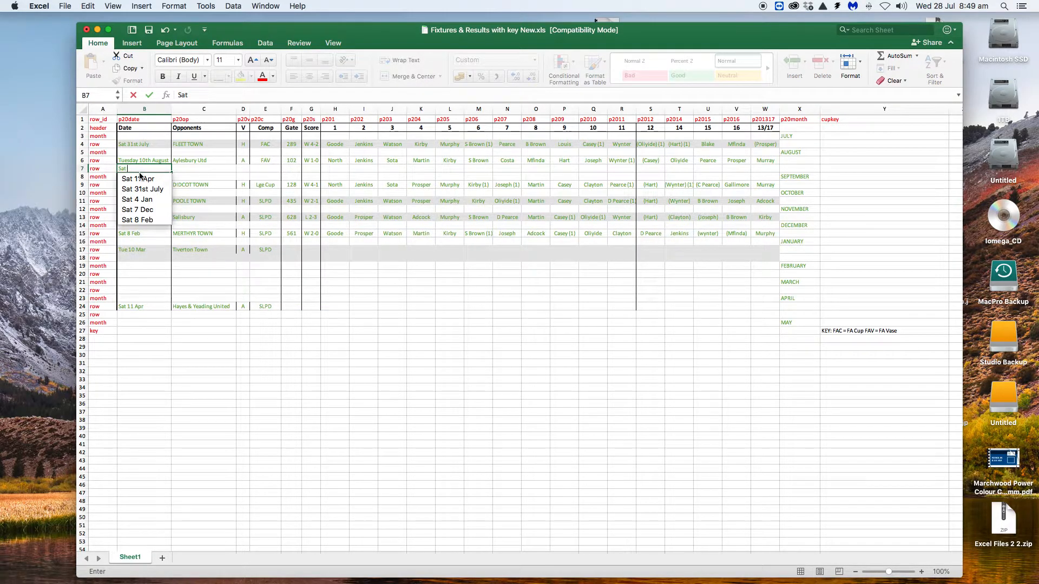
{"action": "type", "text": " 15t"}
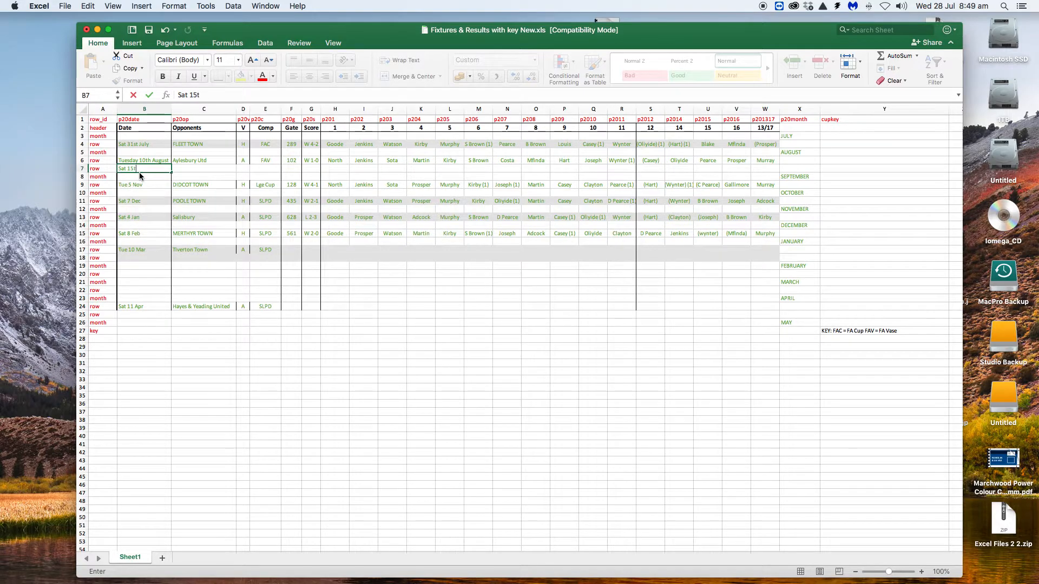
{"action": "type", "text": "h August"}
{"action": "key", "text": "Tab"}
{"action": "type", "text": "Burs"}
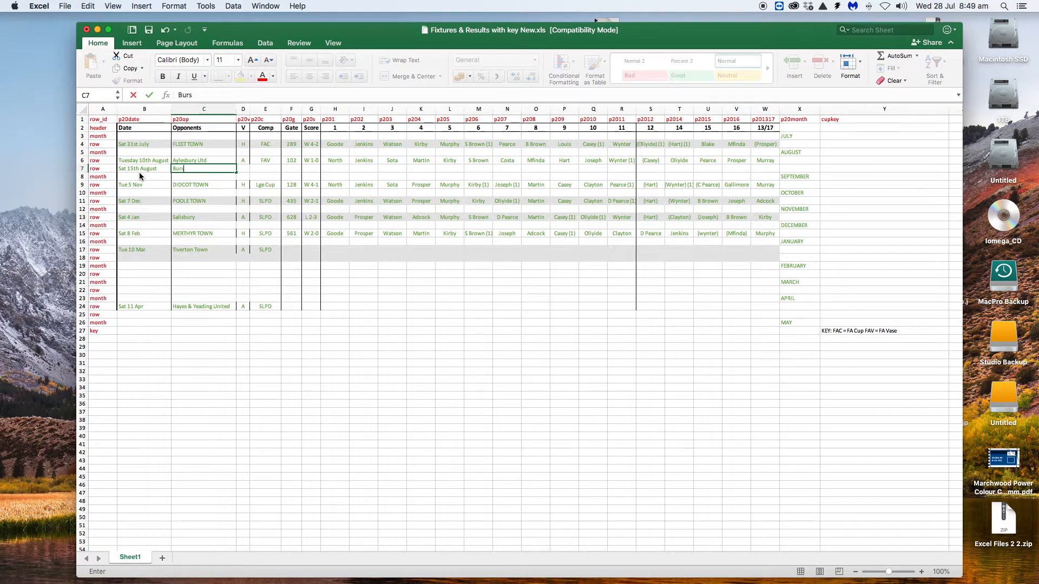
{"action": "type", "text": "lem"}
Step: Set the venue of the Burslem fixture to H in the V column
{"action": "left_click", "coordinate": [247, 169]}
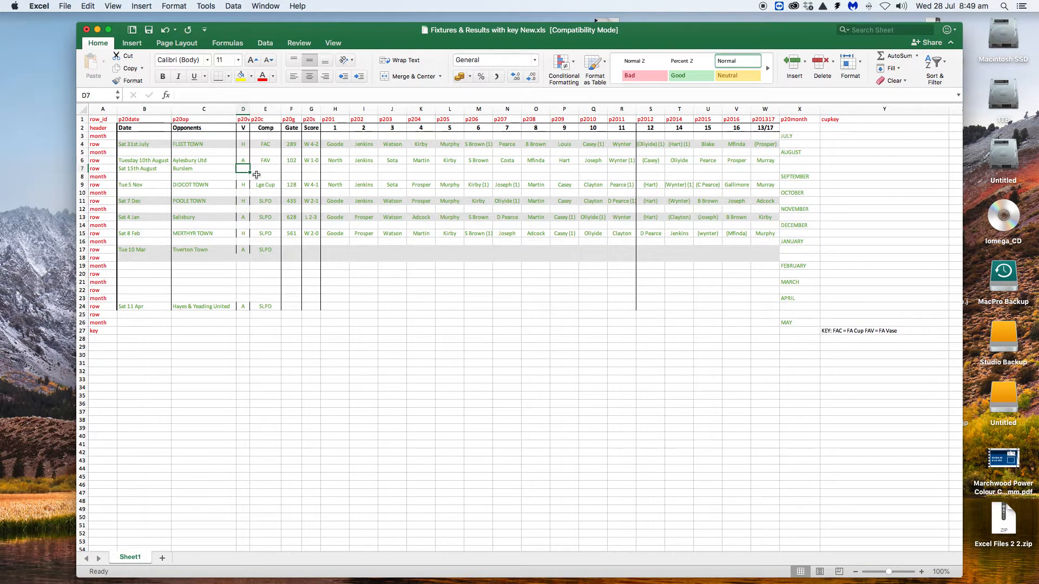
{"action": "type", "text": "H"}
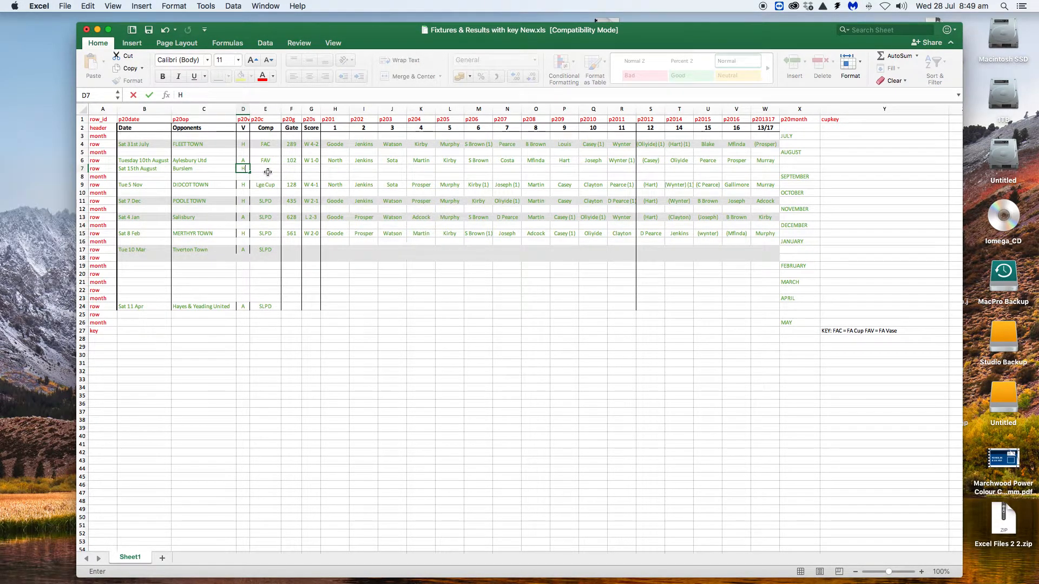
{"action": "left_click", "coordinate": [268, 170]}
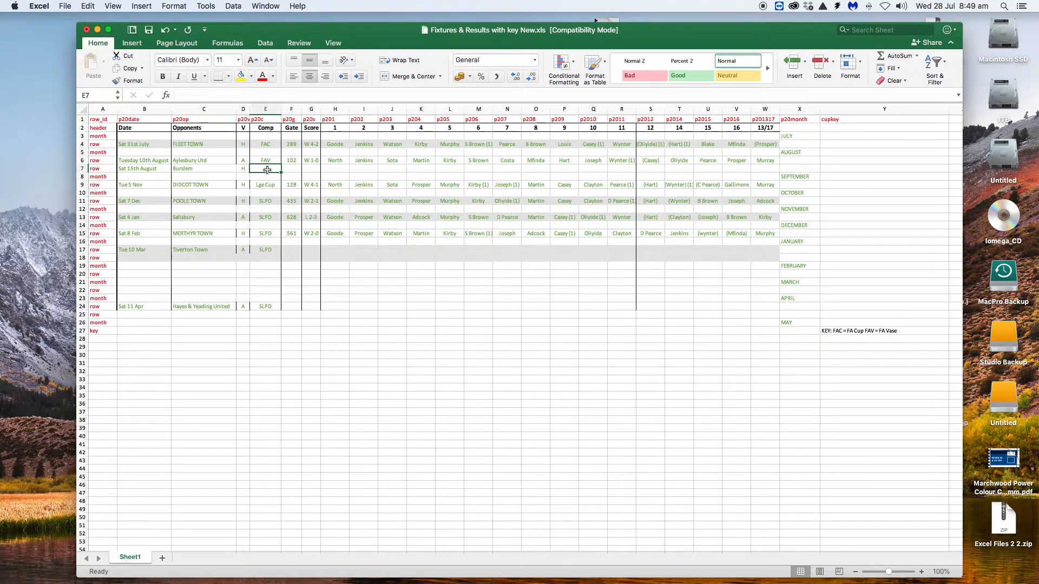
Step: Set the competition of the Burslem fixture to "League"
{"action": "type", "text": "League"}
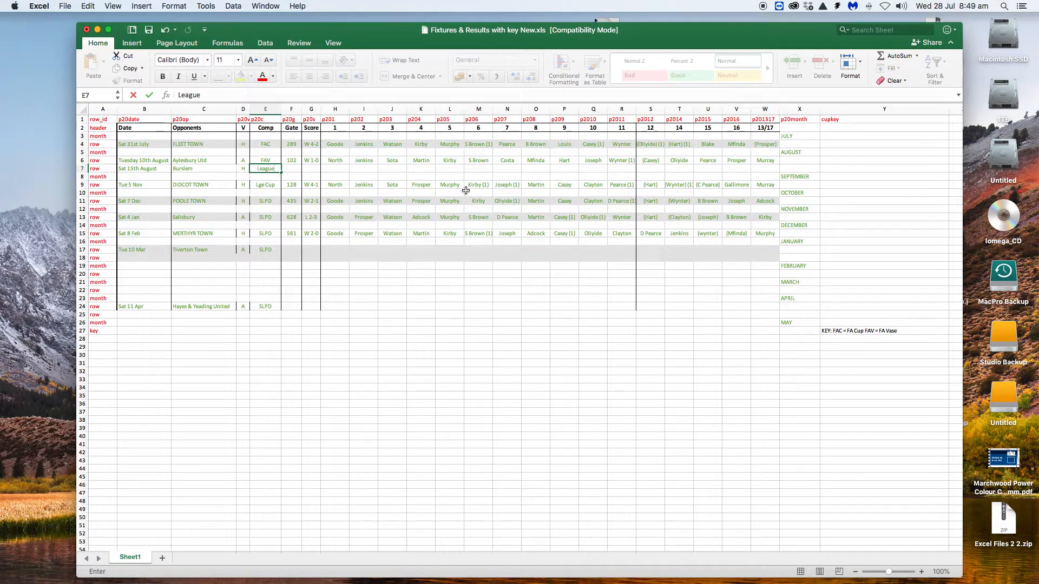
Step: Insert another row above the September month row and enter "row" as its row_id
{"action": "right_click", "coordinate": [81, 176]}
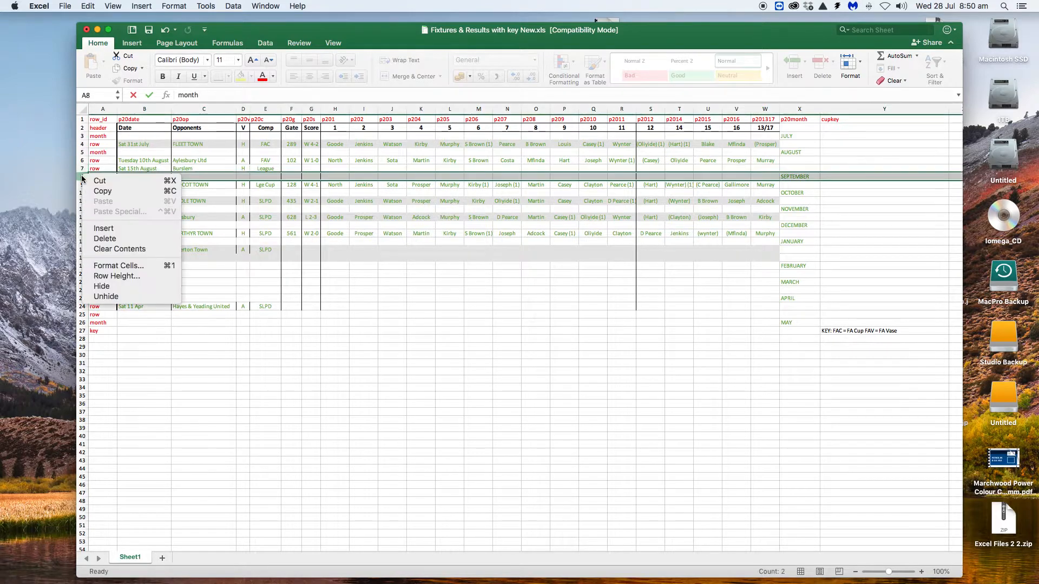
{"action": "left_click", "coordinate": [105, 230]}
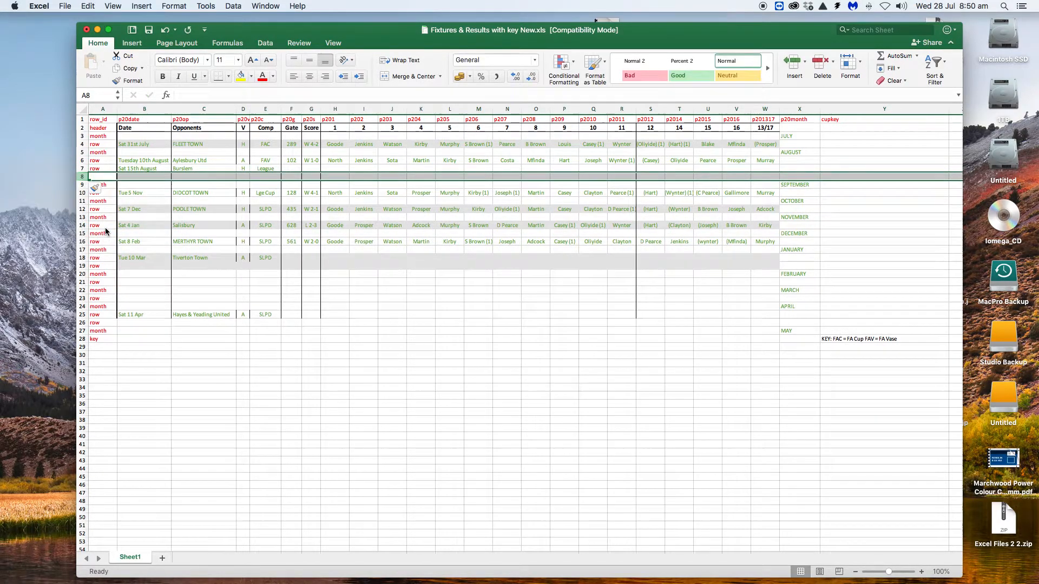
{"action": "double_click", "coordinate": [98, 177]}
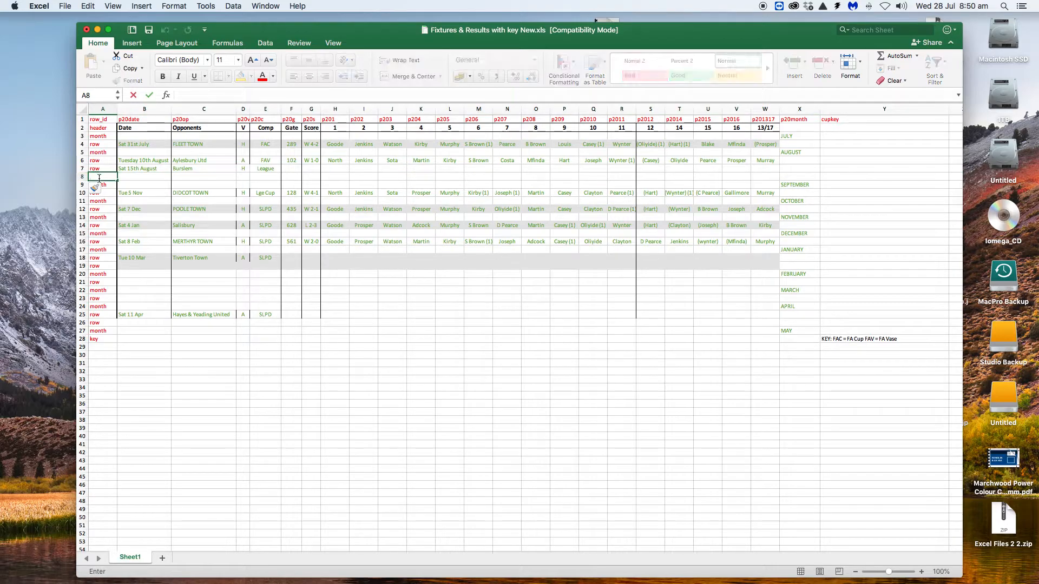
{"action": "type", "text": "row"}
Step: Set the date in the new row below the Burslem fixture to "Tuesday 17th August"
{"action": "left_click", "coordinate": [132, 176]}
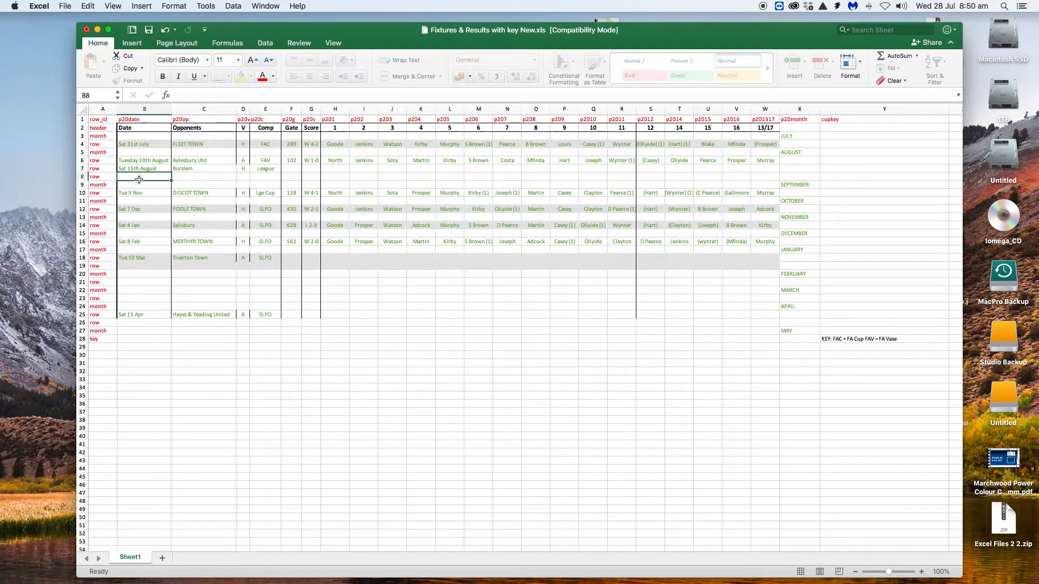
{"action": "type", "text": "Tuesday"}
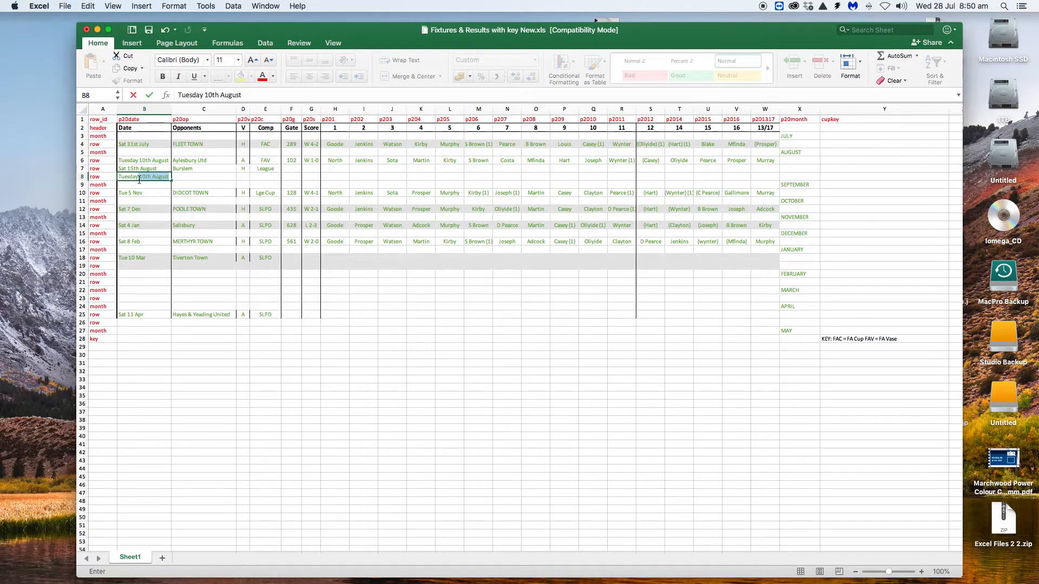
{"action": "type", "text": " 17th A"}
Step: Enter the opponent "Hanley" and the venue A for the Tuesday 17th August fixture
{"action": "left_click", "coordinate": [180, 178]}
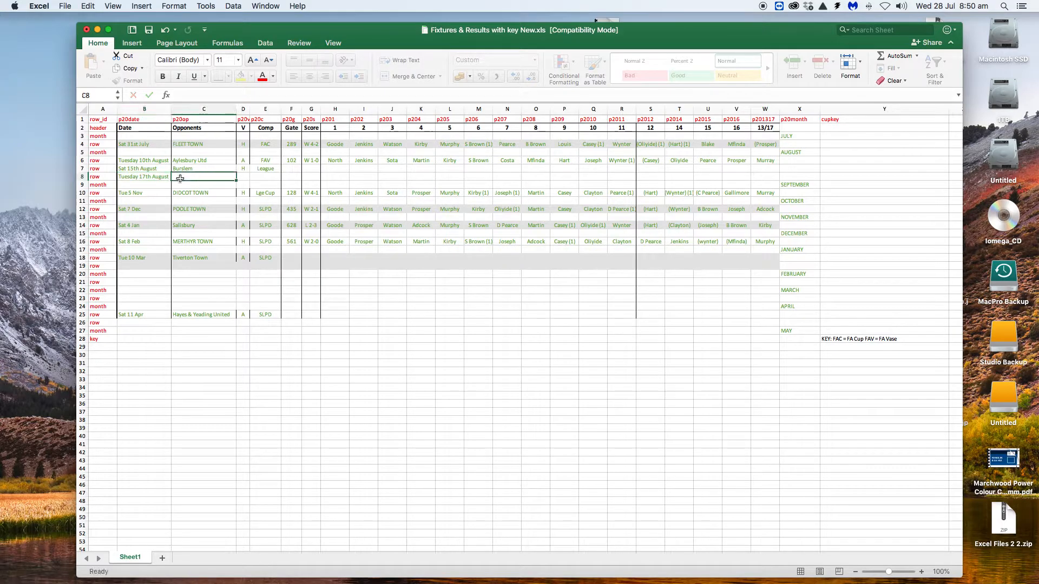
{"action": "type", "text": "Hanley"}
{"action": "left_click", "coordinate": [243, 177]}
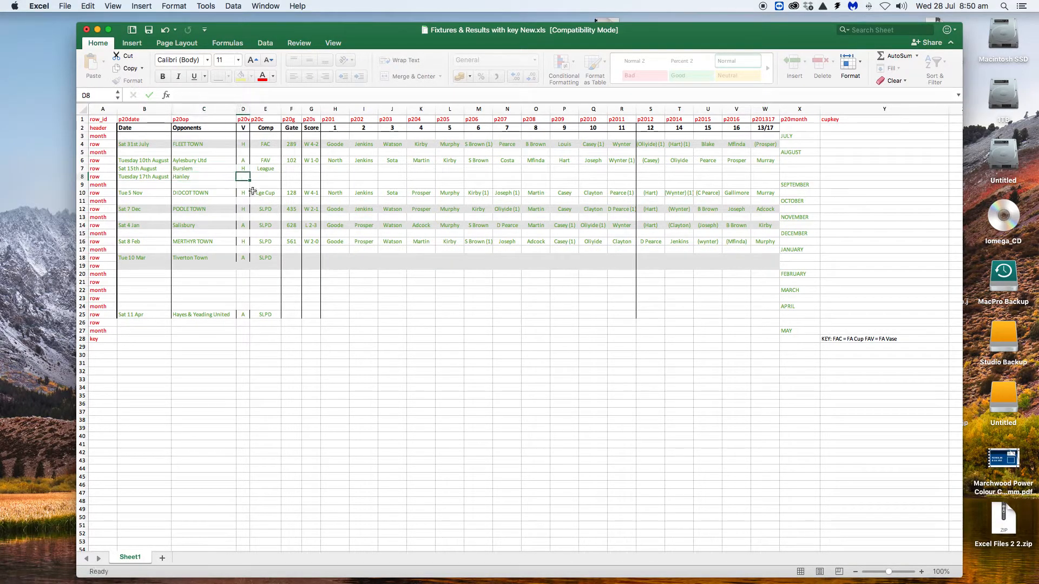
{"action": "type", "text": "A"}
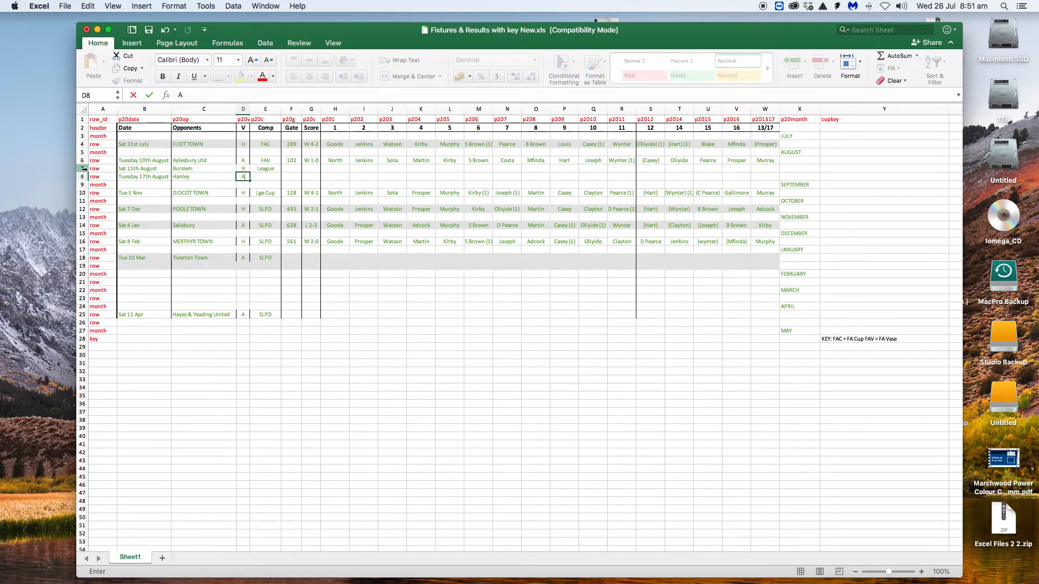
Step: Insert a new row between the Aylesbury Utd and Burslem fixtures and enter "row" as its row_id
{"action": "left_click", "coordinate": [87, 169]}
{"action": "right_click", "coordinate": [88, 171]}
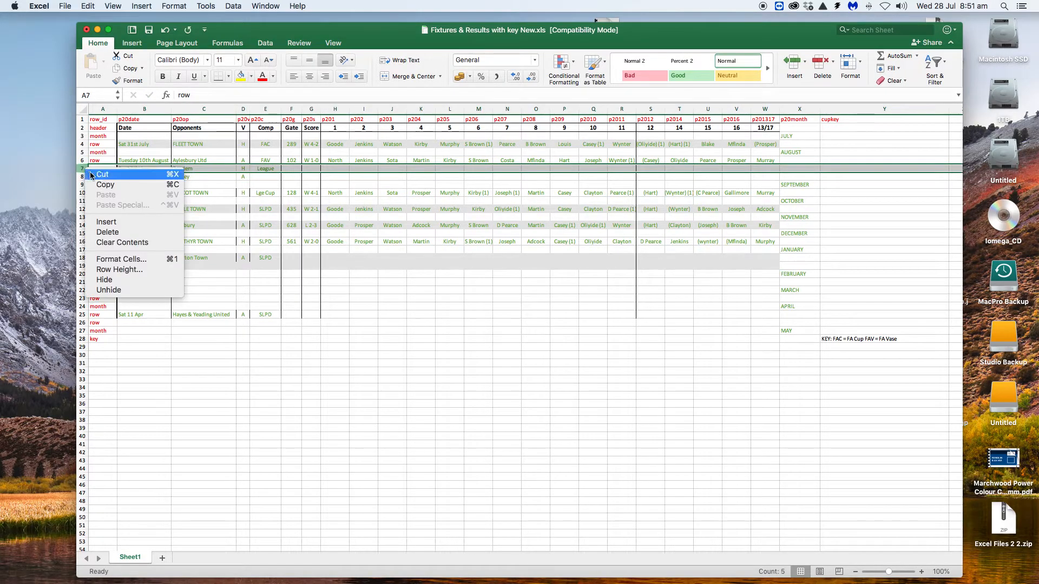
{"action": "left_click", "coordinate": [114, 222]}
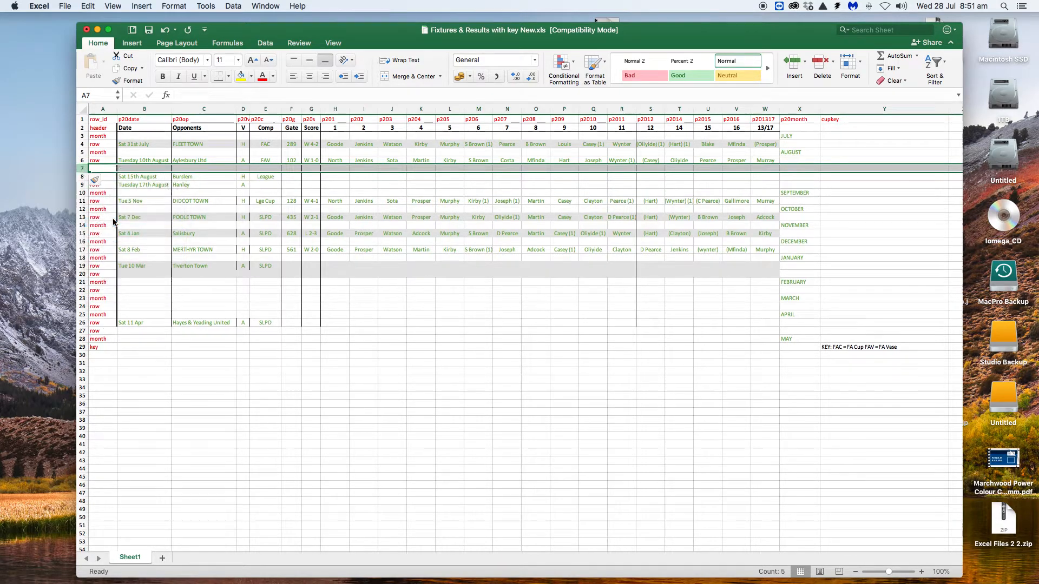
{"action": "left_click", "coordinate": [125, 172]}
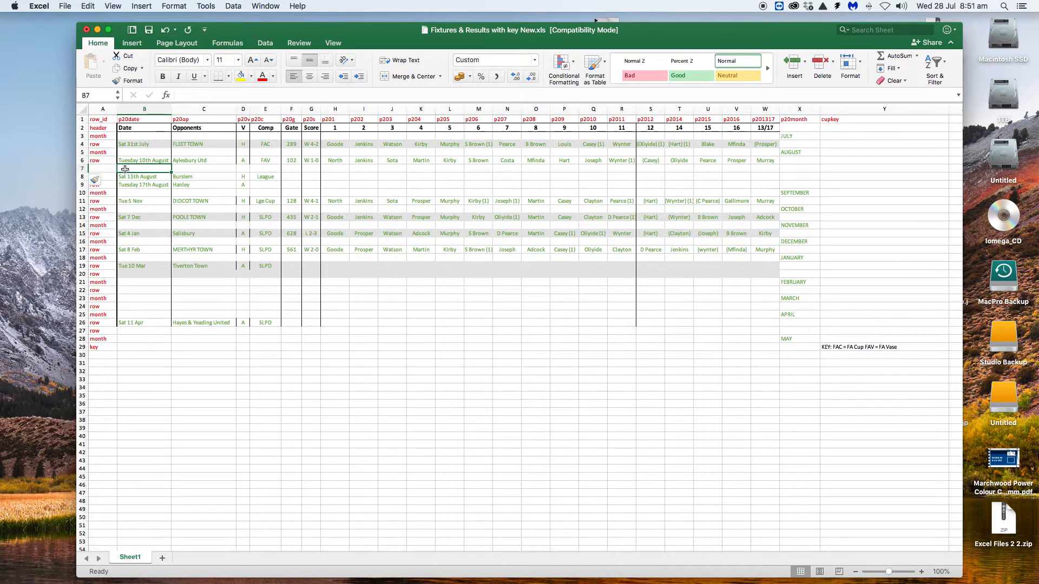
{"action": "left_click", "coordinate": [95, 169]}
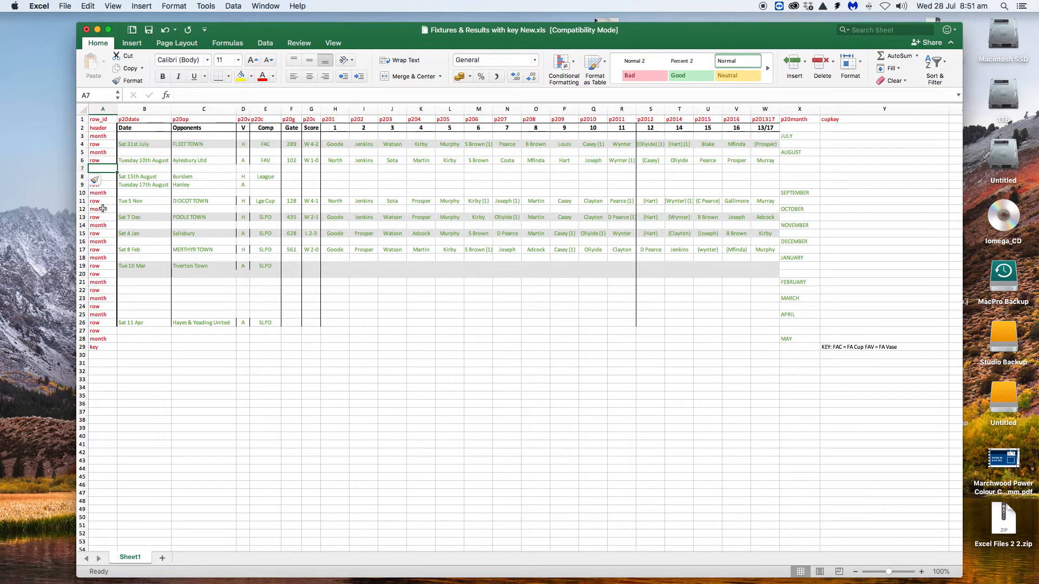
{"action": "type", "text": "row"}
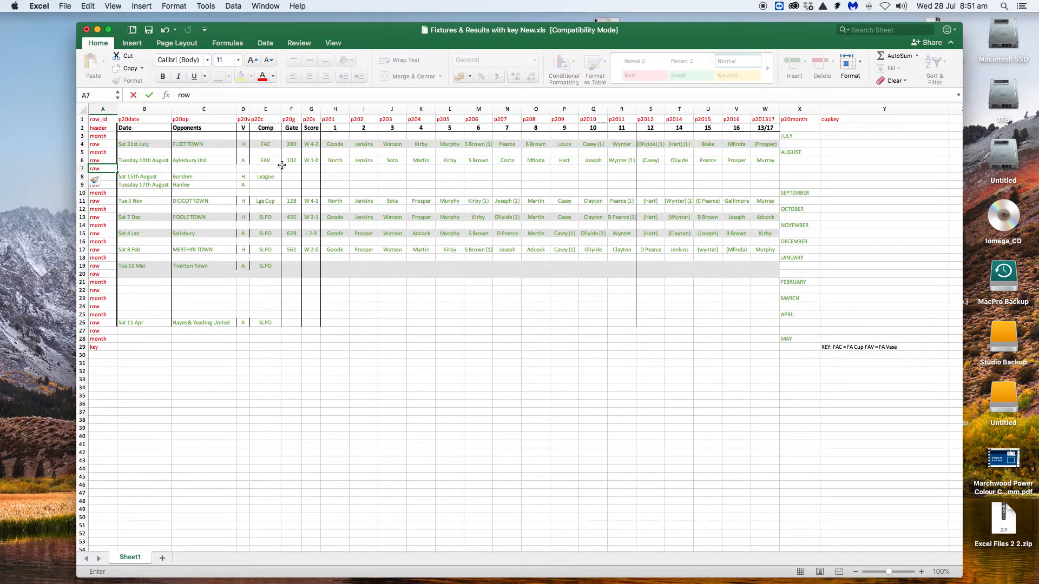
Step: Set the date in the new row above the Burslem fixture to "Thursday 12th August"
{"action": "left_click", "coordinate": [127, 169]}
{"action": "type", "text": "Thursd"}
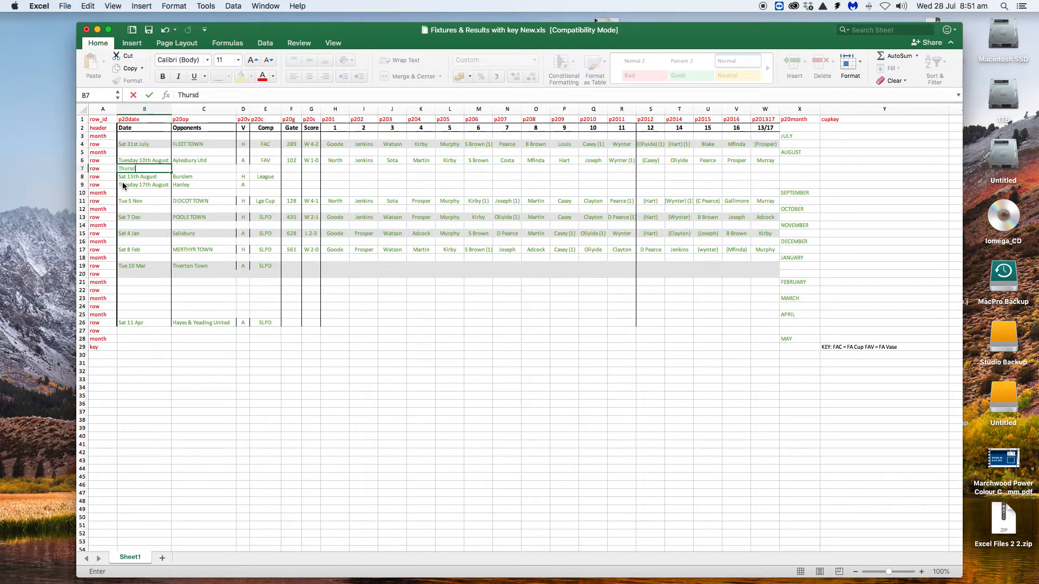
{"action": "type", "text": "ay 12th August"}
Step: Enter "Tunstall" as the opponent of the Thursday 12th August fixture
{"action": "left_click", "coordinate": [179, 169]}
{"action": "type", "text": "Tunsta"}
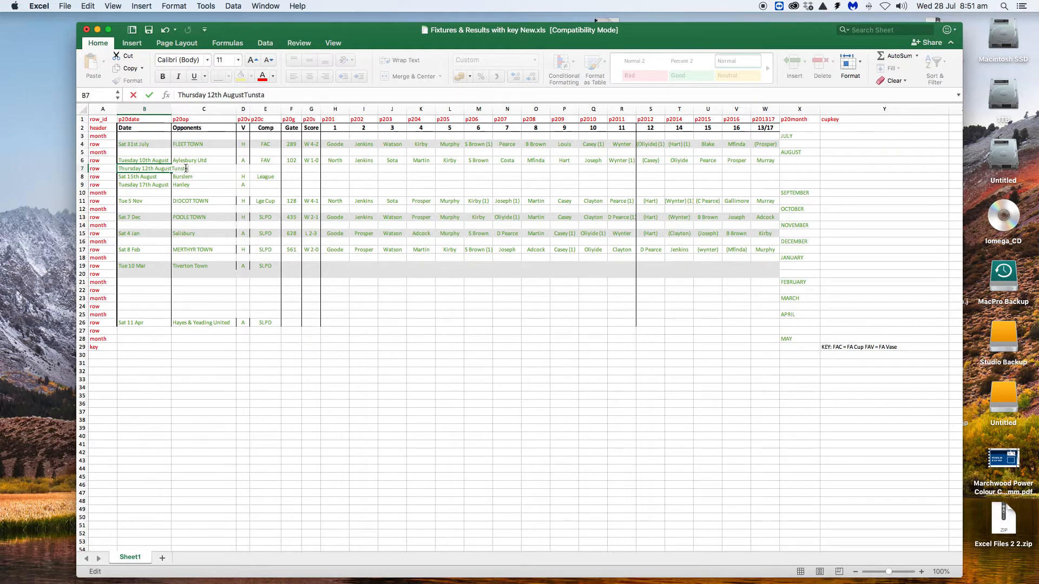
{"action": "type", "text": "ll"}
{"action": "key", "text": "Tab"}
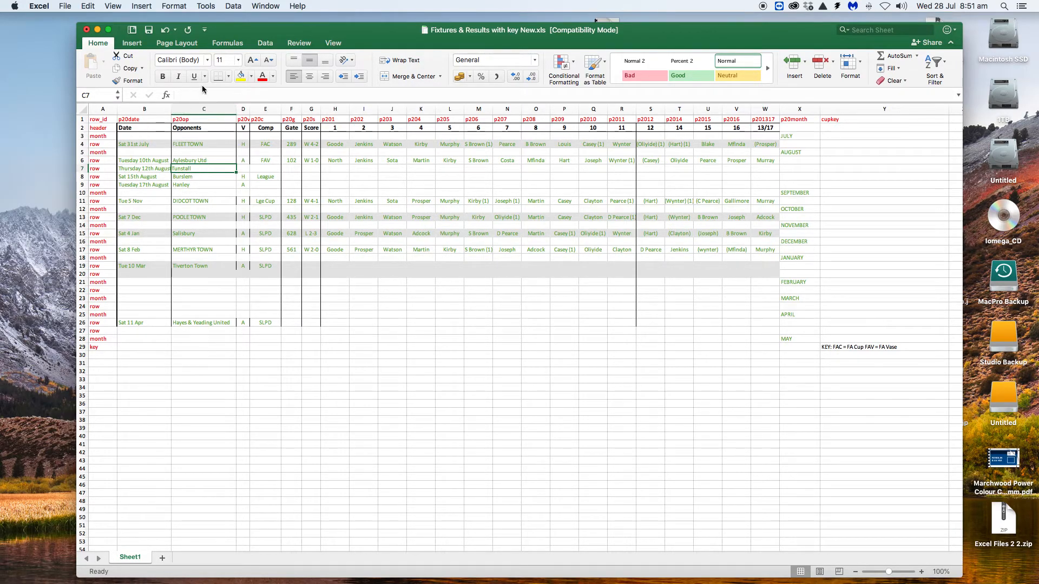
Step: Set the opponent of the Thursday 12th August fixture to "Fleet Town" and its venue to A
{"action": "double_click", "coordinate": [193, 169]}
{"action": "type", "text": "Fleet"}
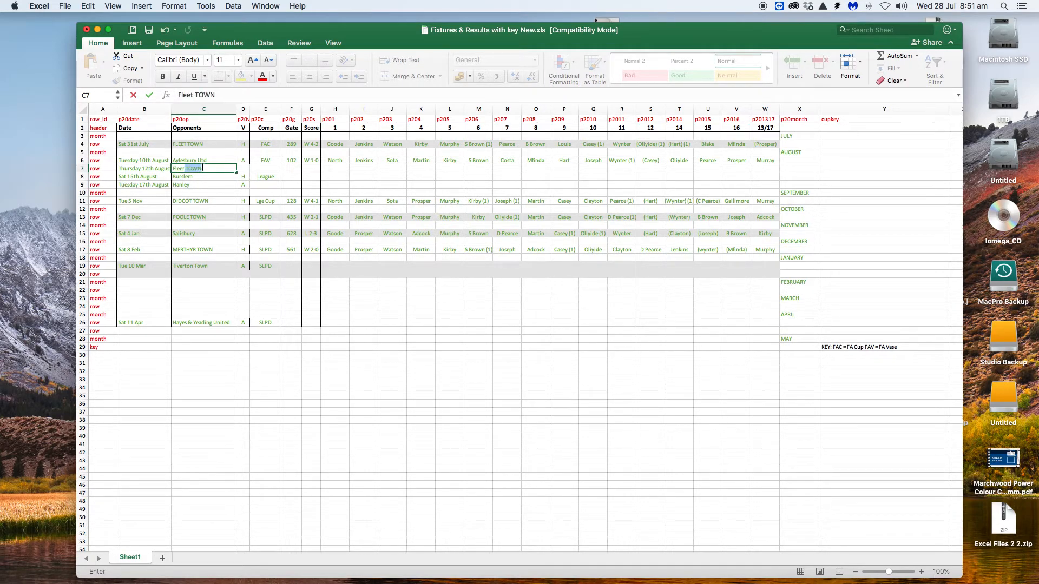
{"action": "type", "text": " Town"}
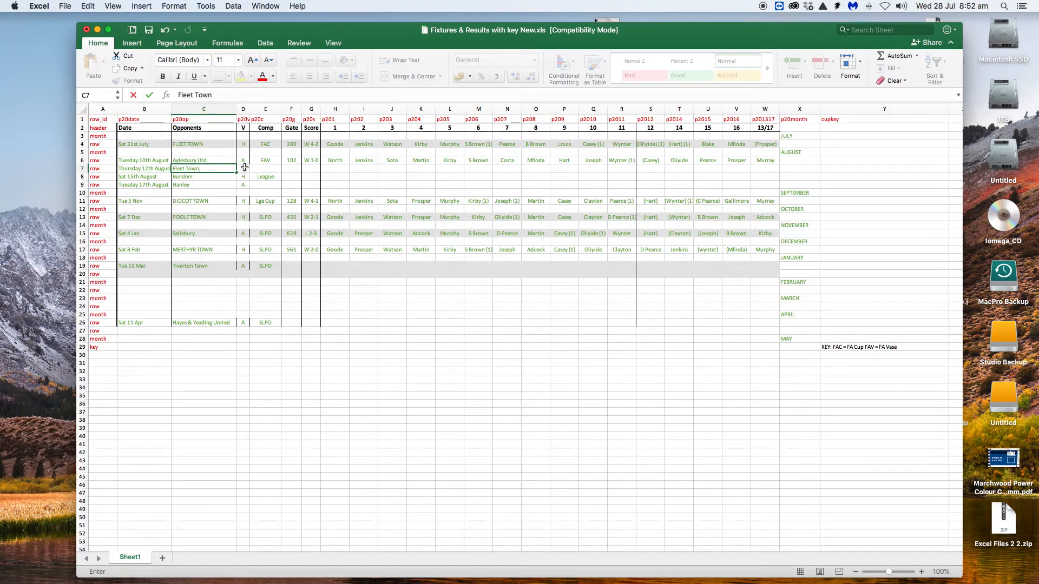
{"action": "left_click", "coordinate": [245, 168]}
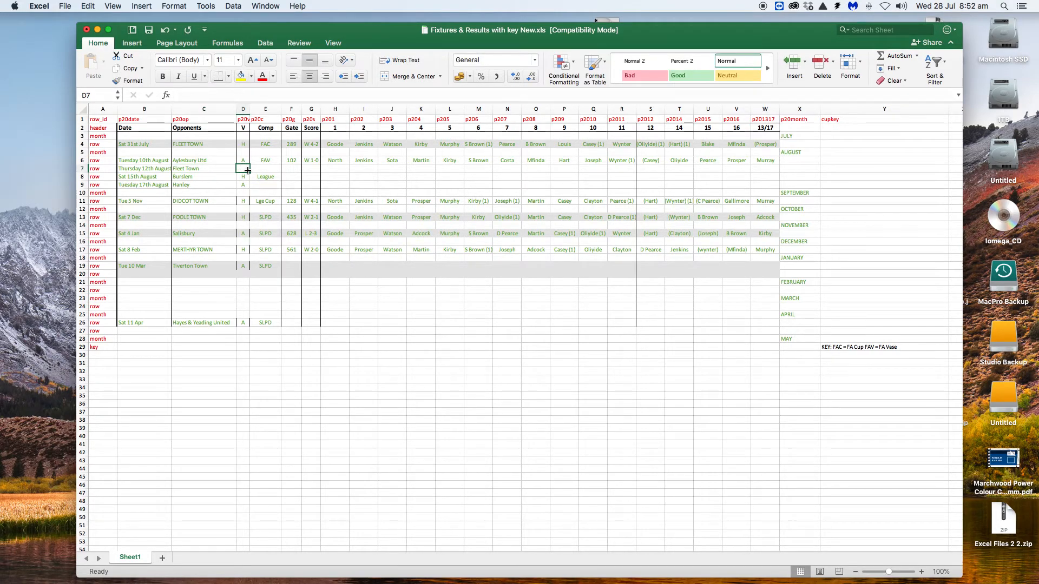
{"action": "type", "text": "A"}
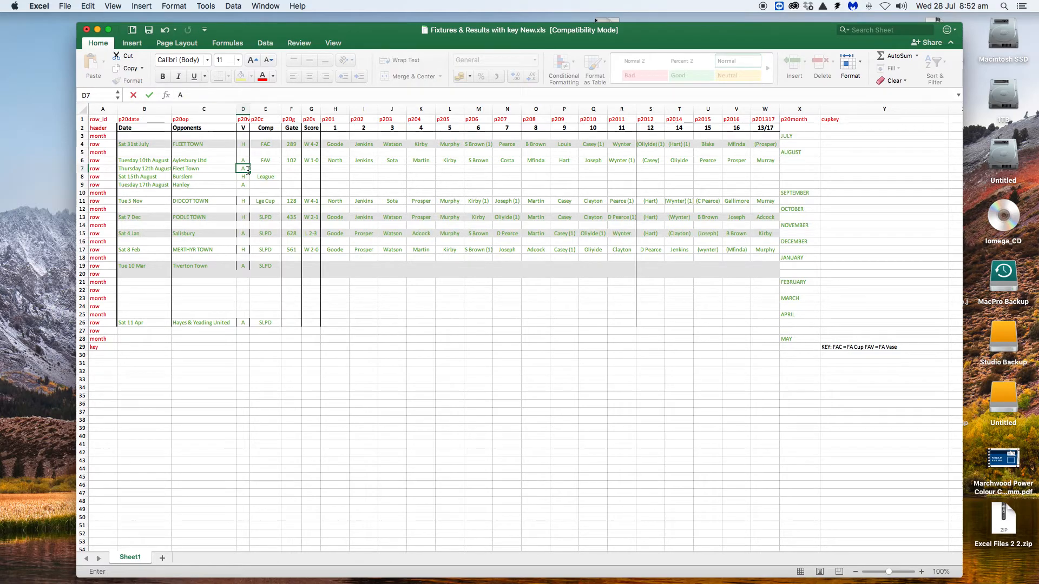